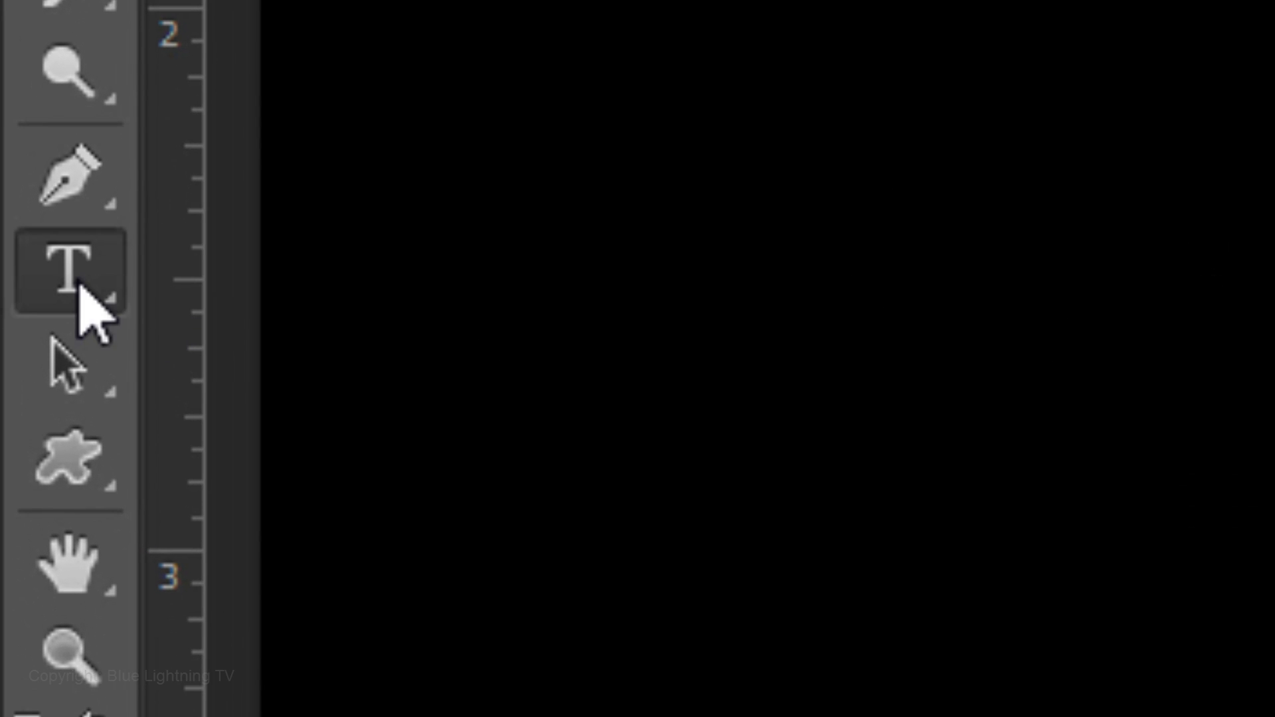
Add the letter S near the canvas's right side with the Horizontal Type tool, in center-aligned 175 pt Baby Teeth
{"action": "right_click", "coordinate": [13, 332]}
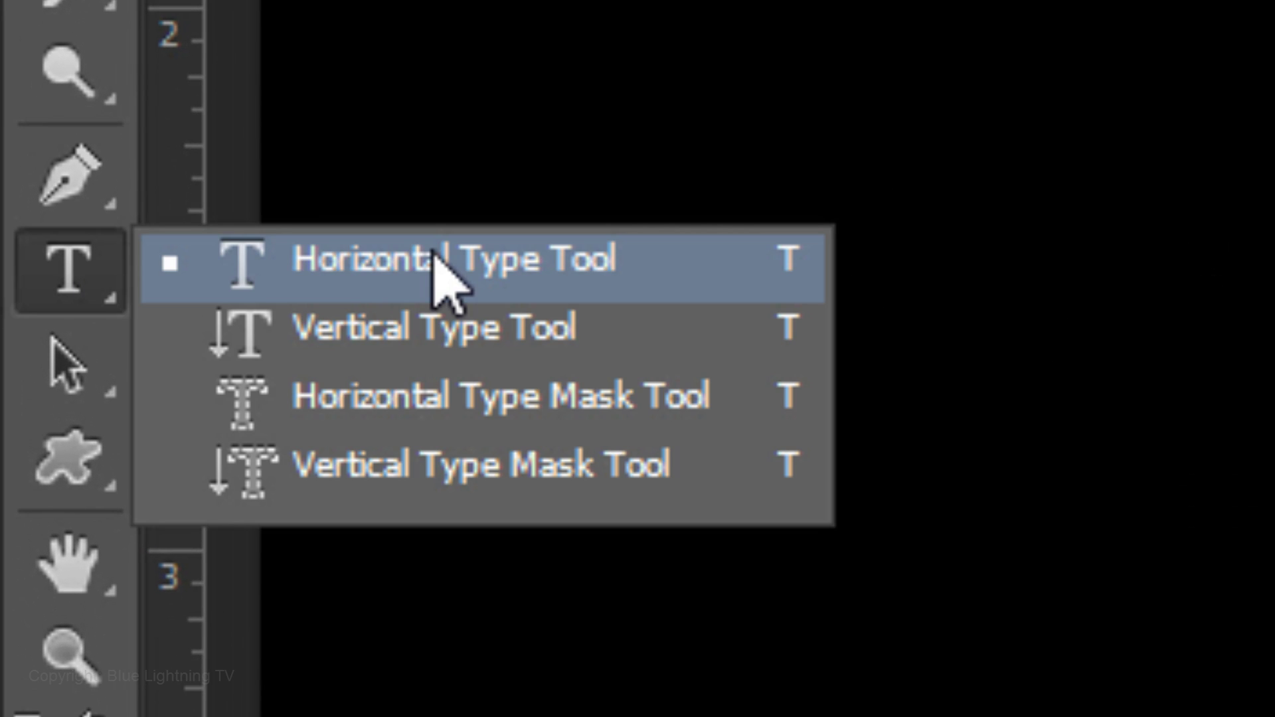
{"action": "left_click", "coordinate": [436, 259]}
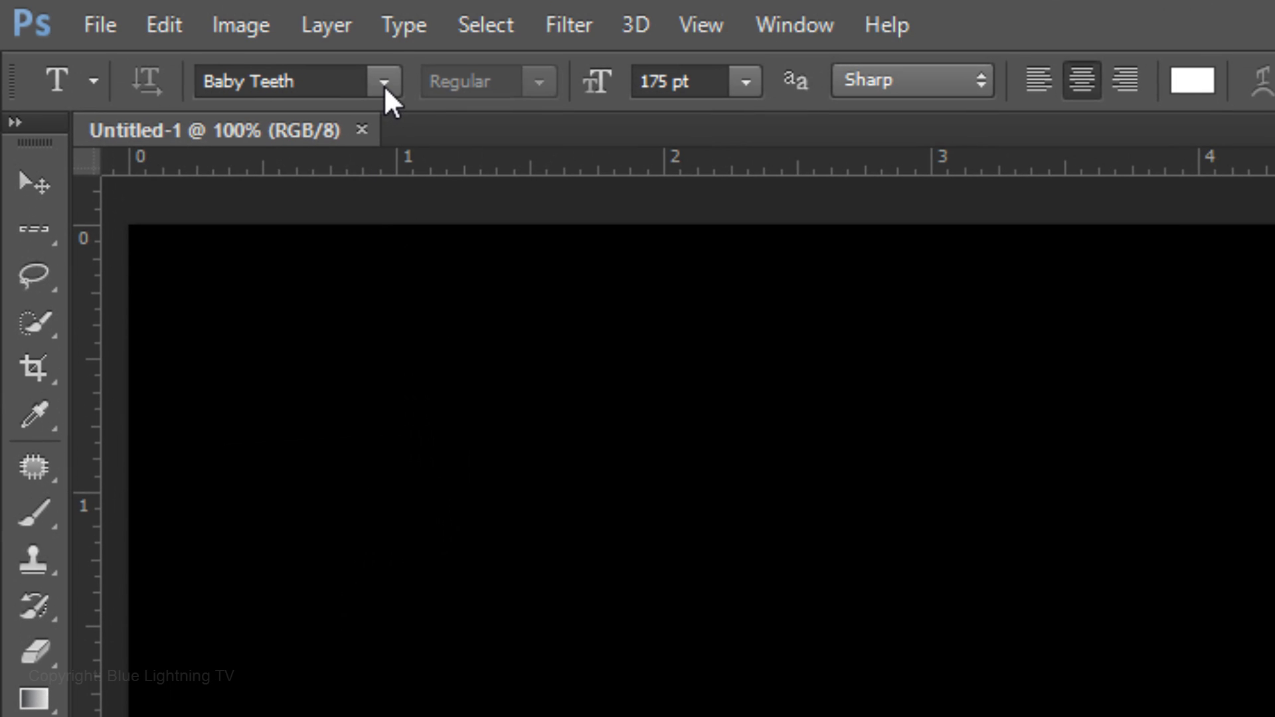
{"action": "left_click", "coordinate": [384, 86]}
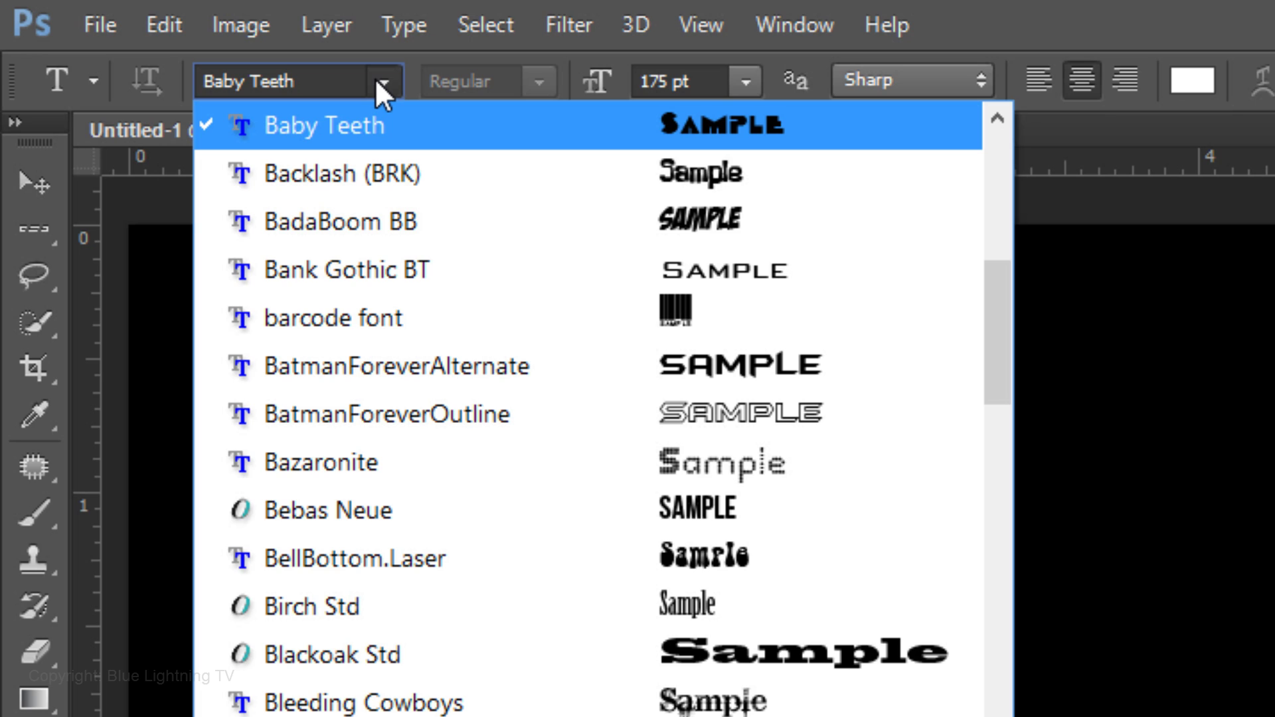
{"action": "left_click", "coordinate": [379, 79]}
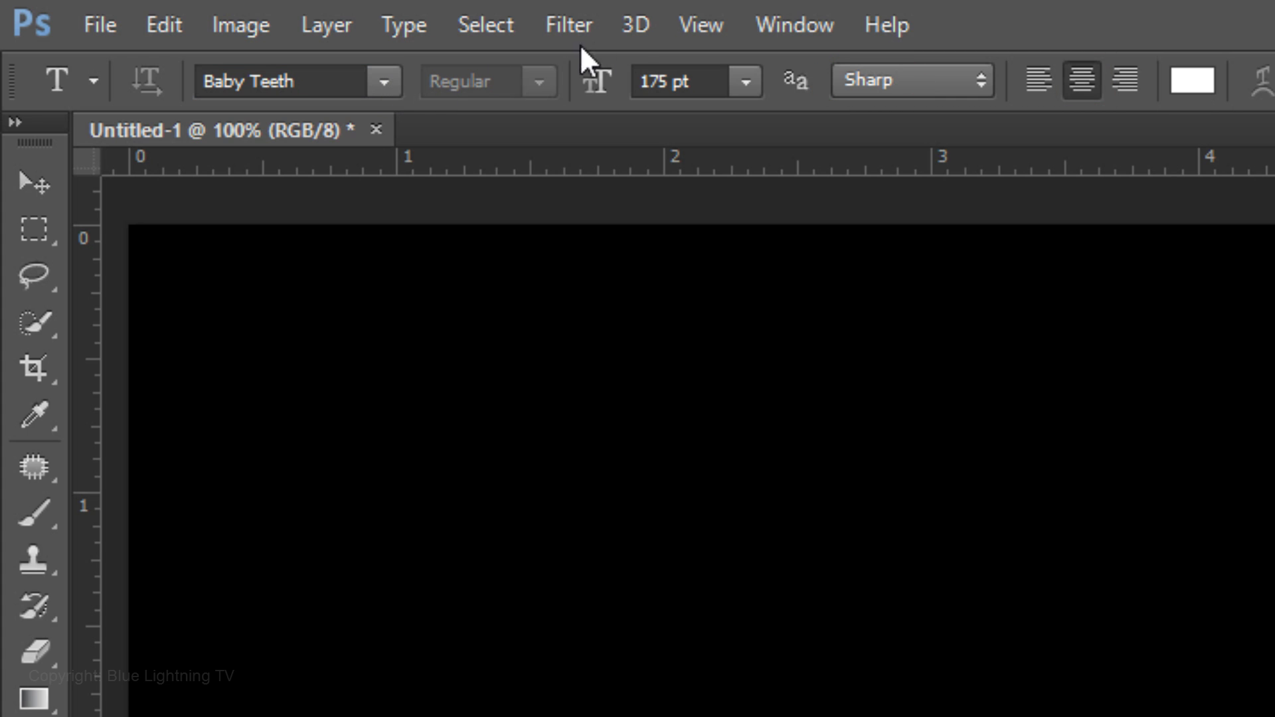
{"action": "left_click", "coordinate": [697, 21]}
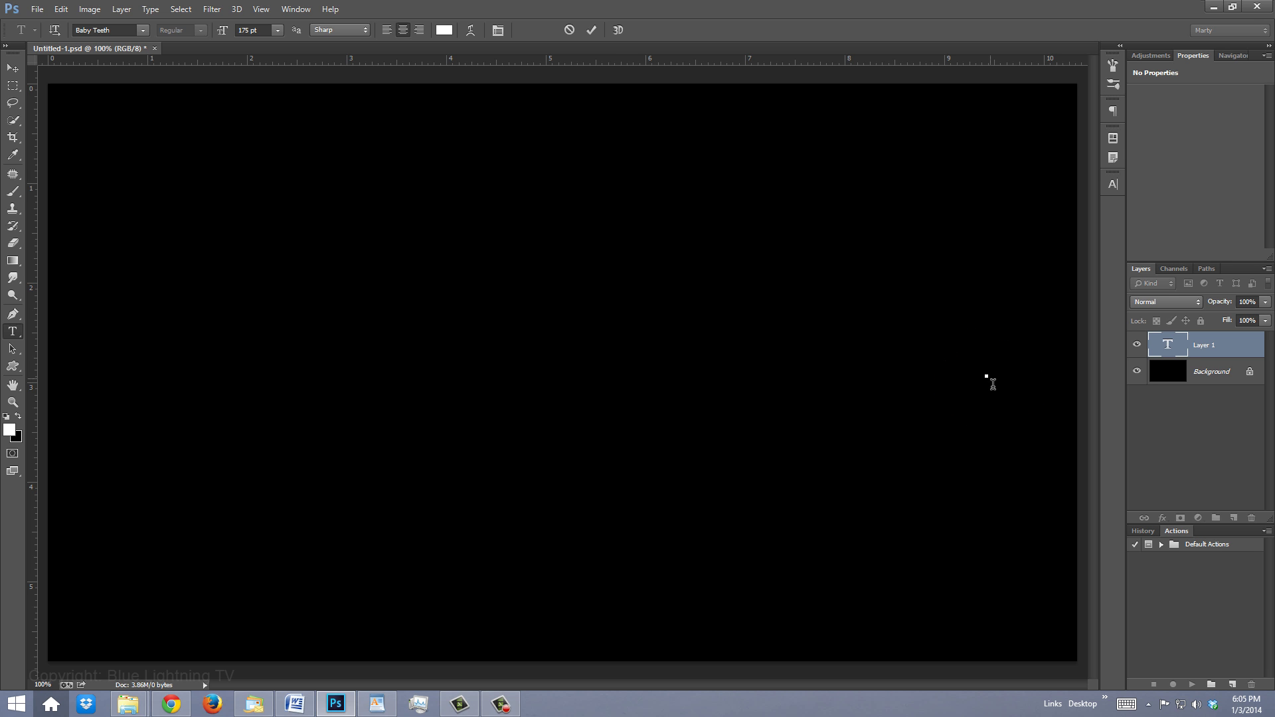
{"action": "left_click", "coordinate": [993, 384]}
{"action": "type", "text": "S"}
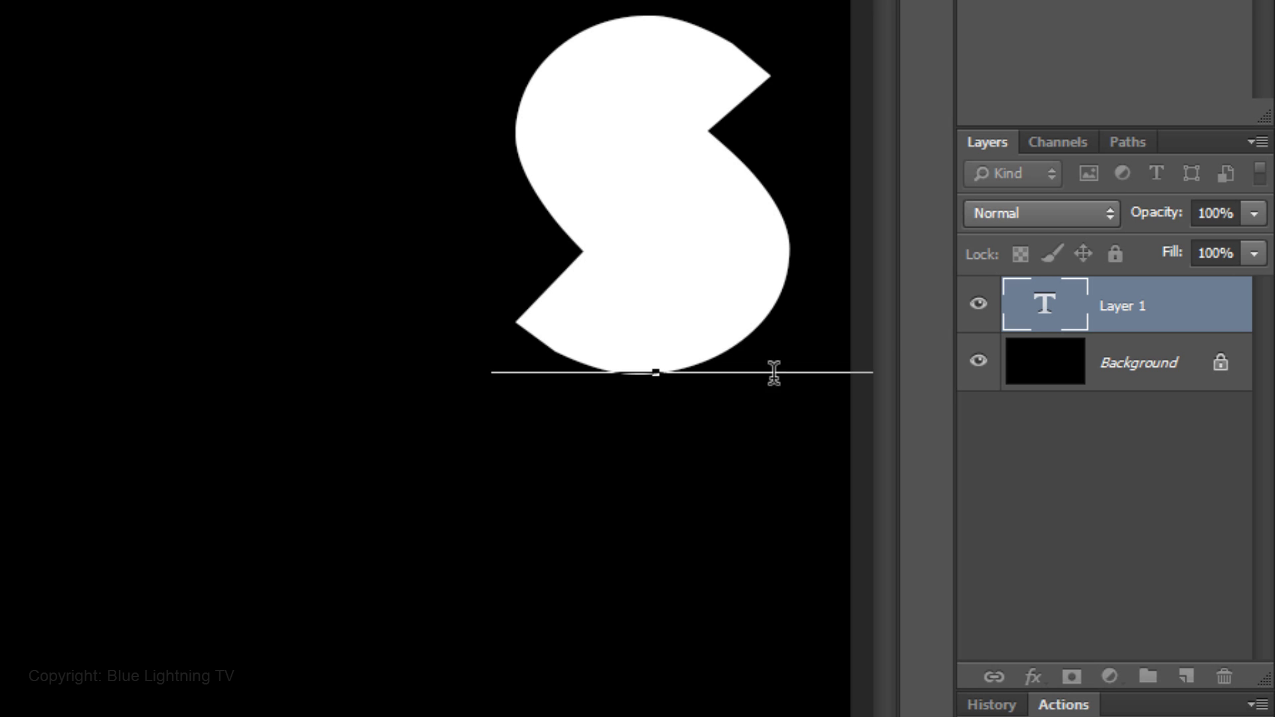
{"action": "left_click", "coordinate": [1079, 318]}
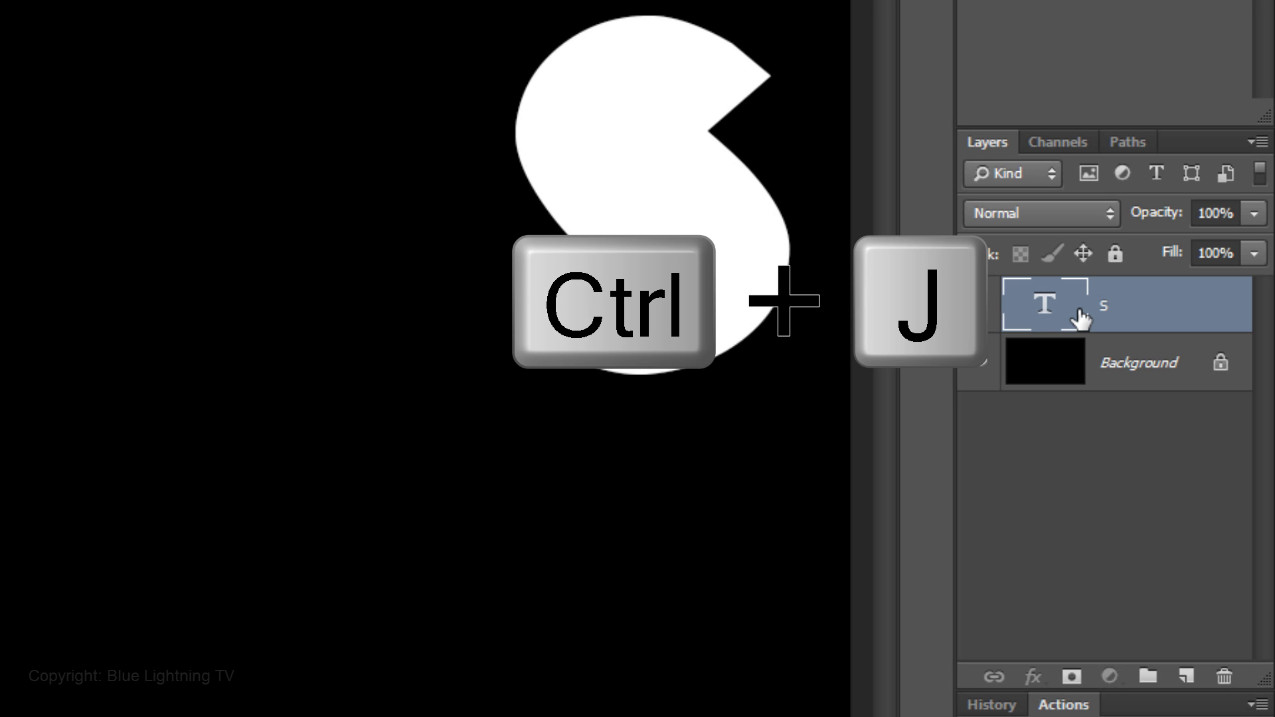
Duplicate the S text layer five times
{"action": "key", "text": "ctrl+j"}
{"action": "key", "text": "ctrl+j"}
{"action": "key", "text": "ctrl+j"}
{"action": "key", "text": "ctrl+j"}
{"action": "key", "text": "ctrl+j"}
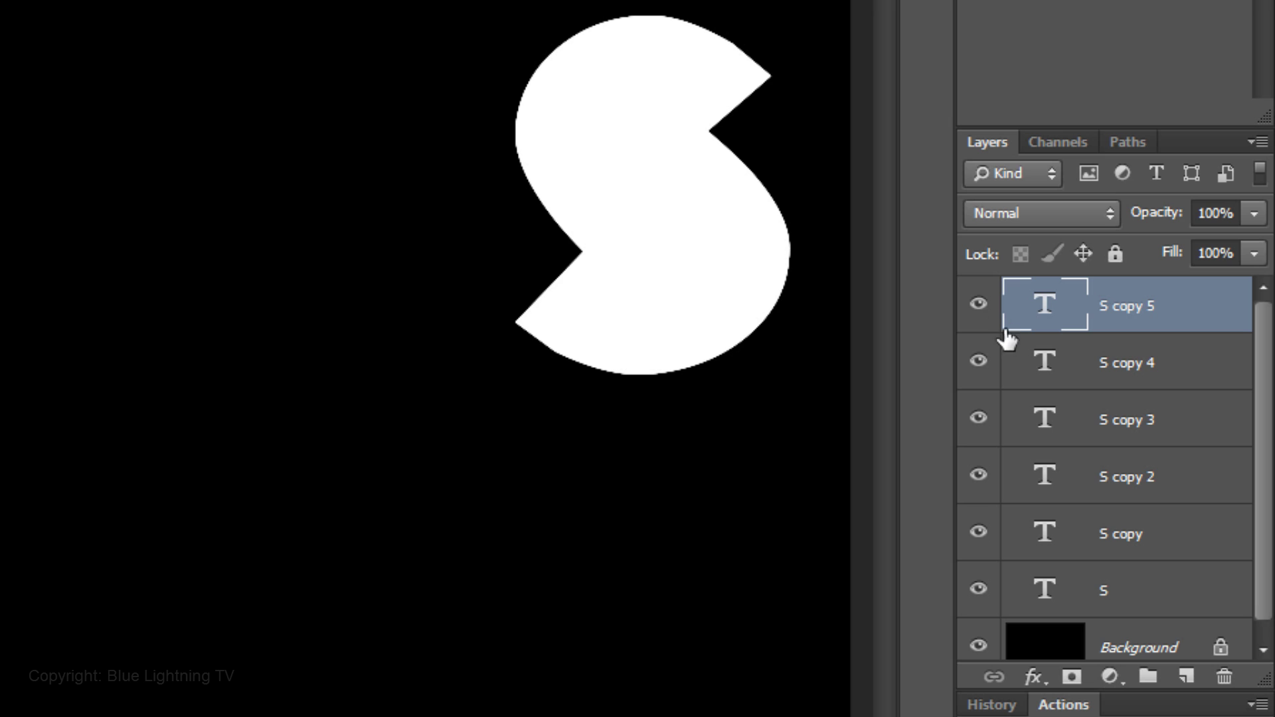
Move the original S horizontally about 7.89 in to the canvas's left side and place the first copy beside it
{"action": "left_click", "coordinate": [1060, 601]}
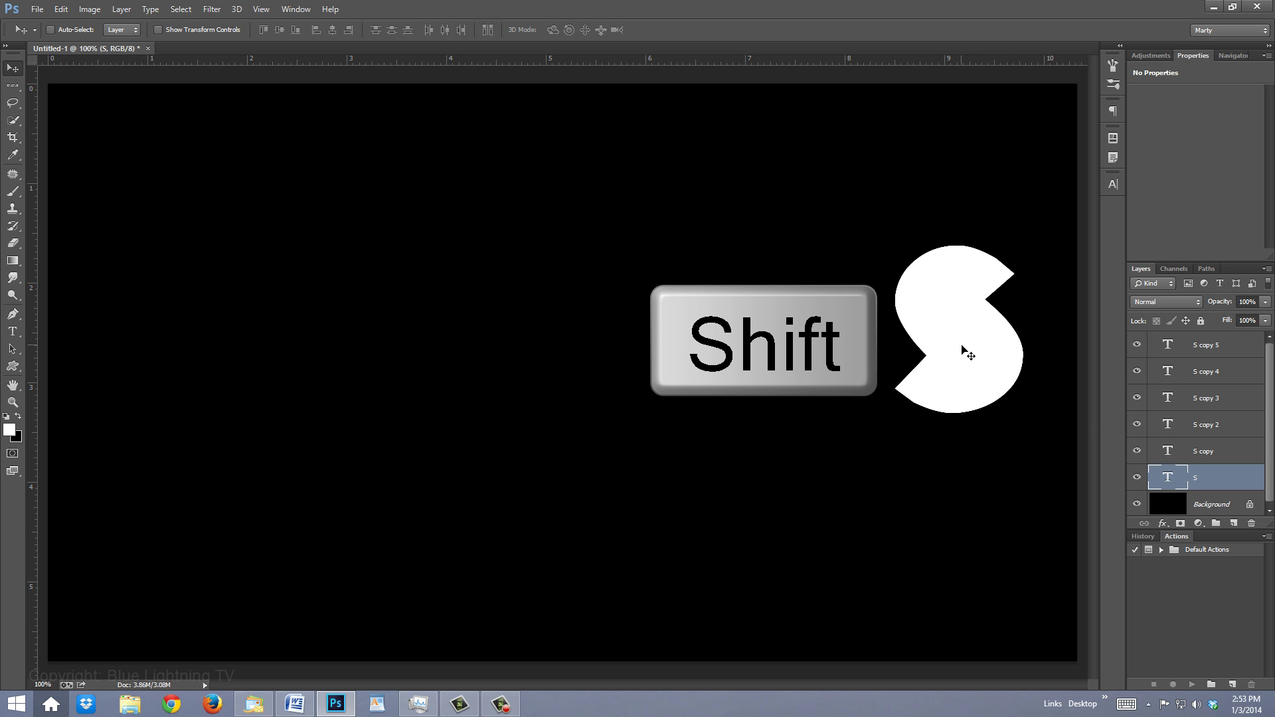
{"action": "left_click_drag", "start_coordinate": [961, 345], "coordinate": [175, 338]}
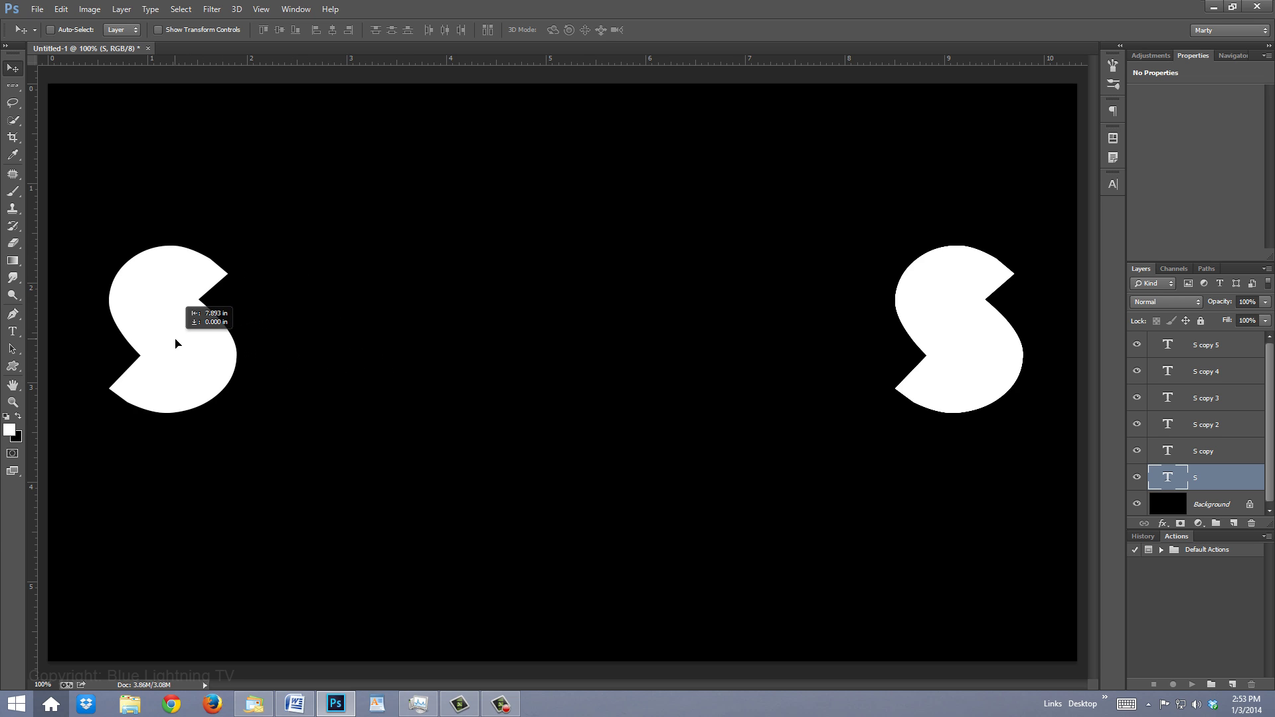
{"action": "left_click_drag", "start_coordinate": [175, 343], "coordinate": [176, 344]}
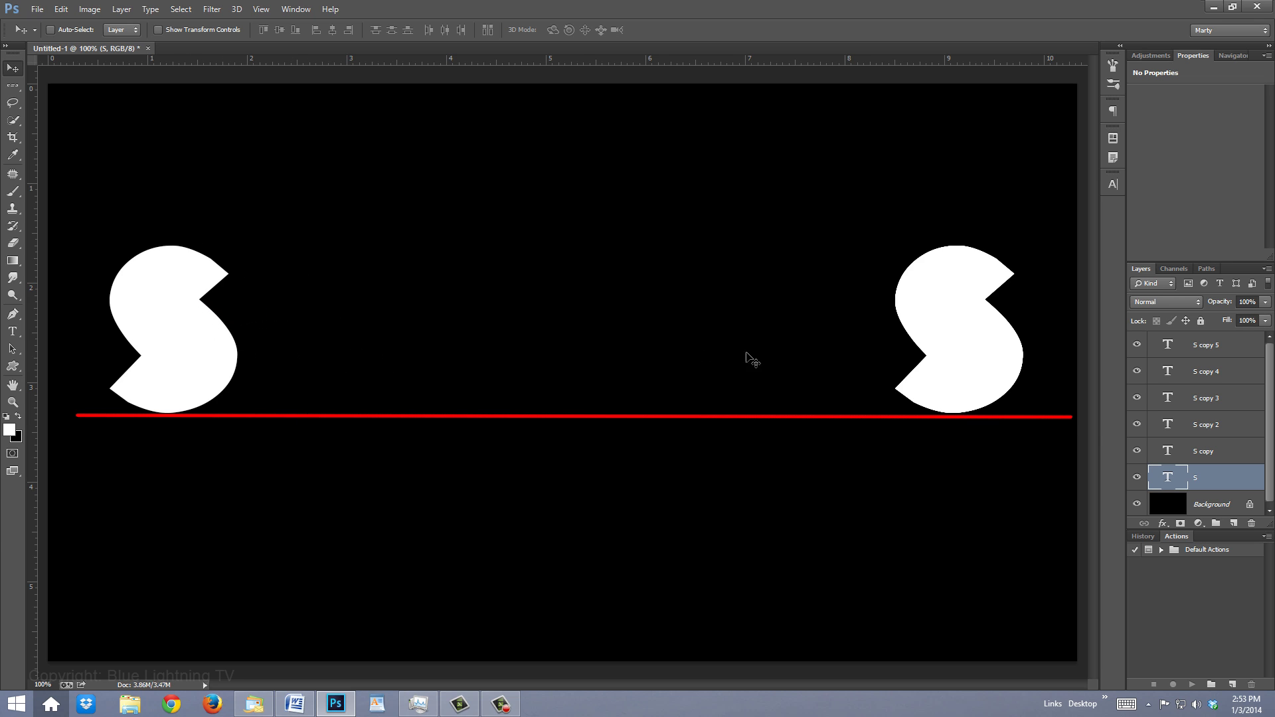
{"action": "left_click", "coordinate": [1173, 454]}
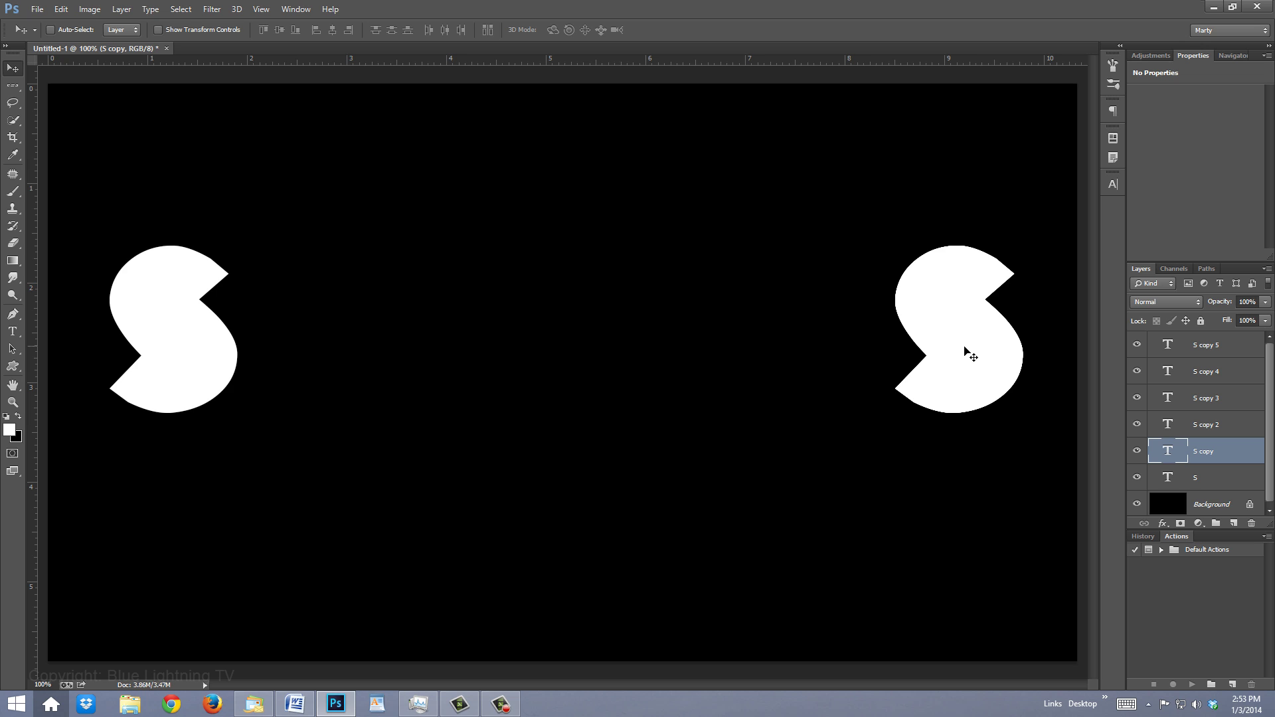
{"action": "left_click_drag", "start_coordinate": [966, 351], "coordinate": [323, 324]}
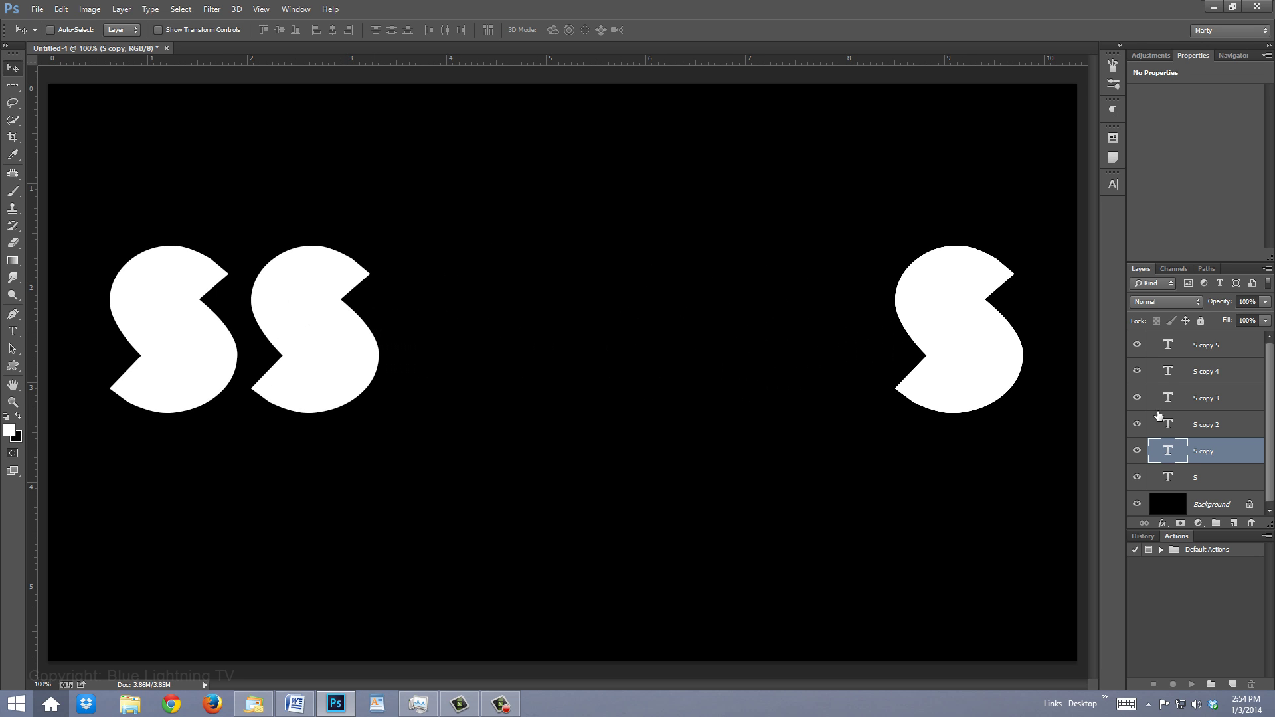
Move S copy 2, S copy 3 and S copy 4 horizontally to fill the gap in the row of letters
{"action": "left_click", "coordinate": [1173, 427]}
{"action": "left_click_drag", "start_coordinate": [1000, 367], "coordinate": [455, 321]}
{"action": "key", "text": "alt+bracketright"}
{"action": "left_click_drag", "start_coordinate": [959, 344], "coordinate": [614, 336]}
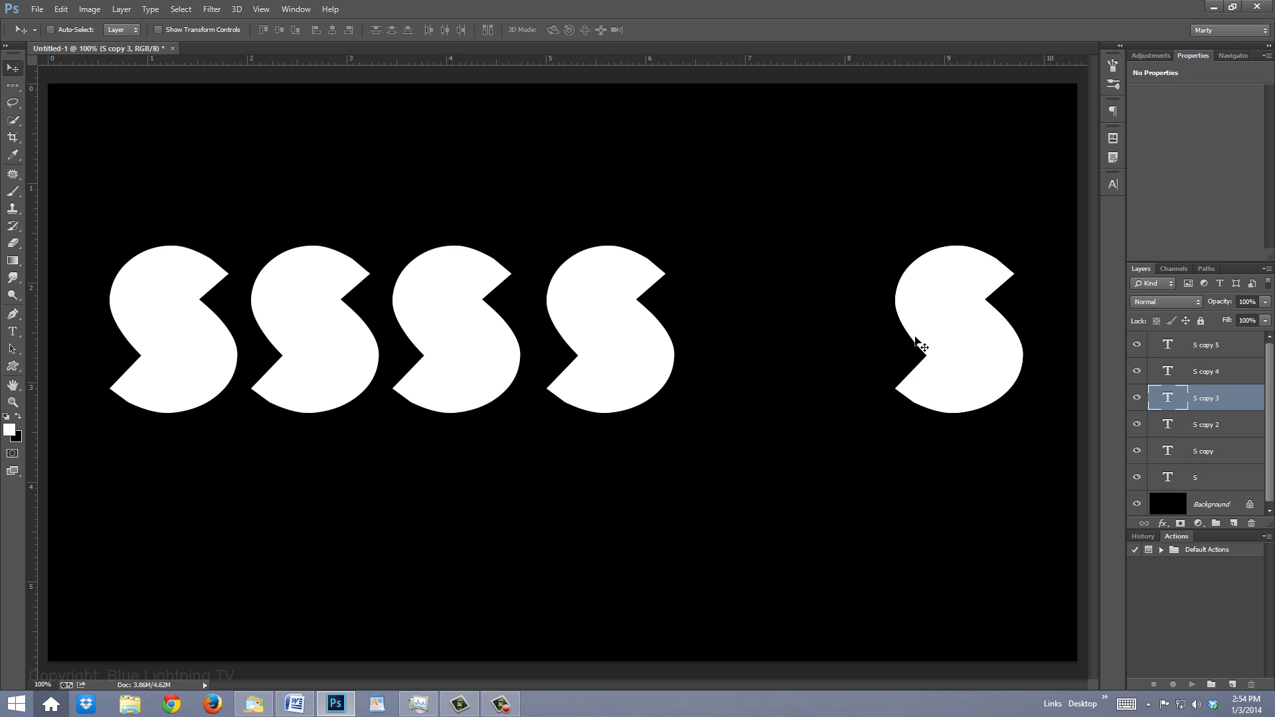
{"action": "left_click", "coordinate": [1169, 372]}
{"action": "left_click_drag", "start_coordinate": [948, 350], "coordinate": [803, 352]}
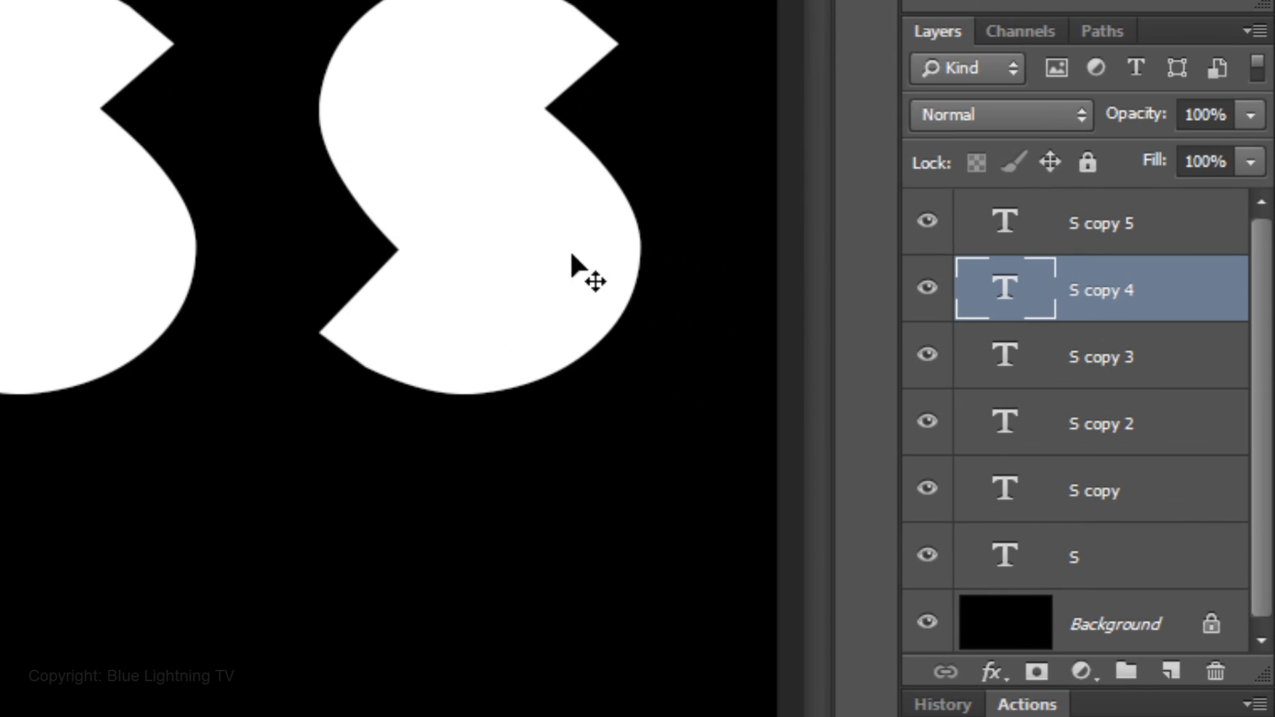
Rename the five copied text layers, from the topmost down, as W, O, D, A and H
{"action": "double_click", "coordinate": [1116, 224]}
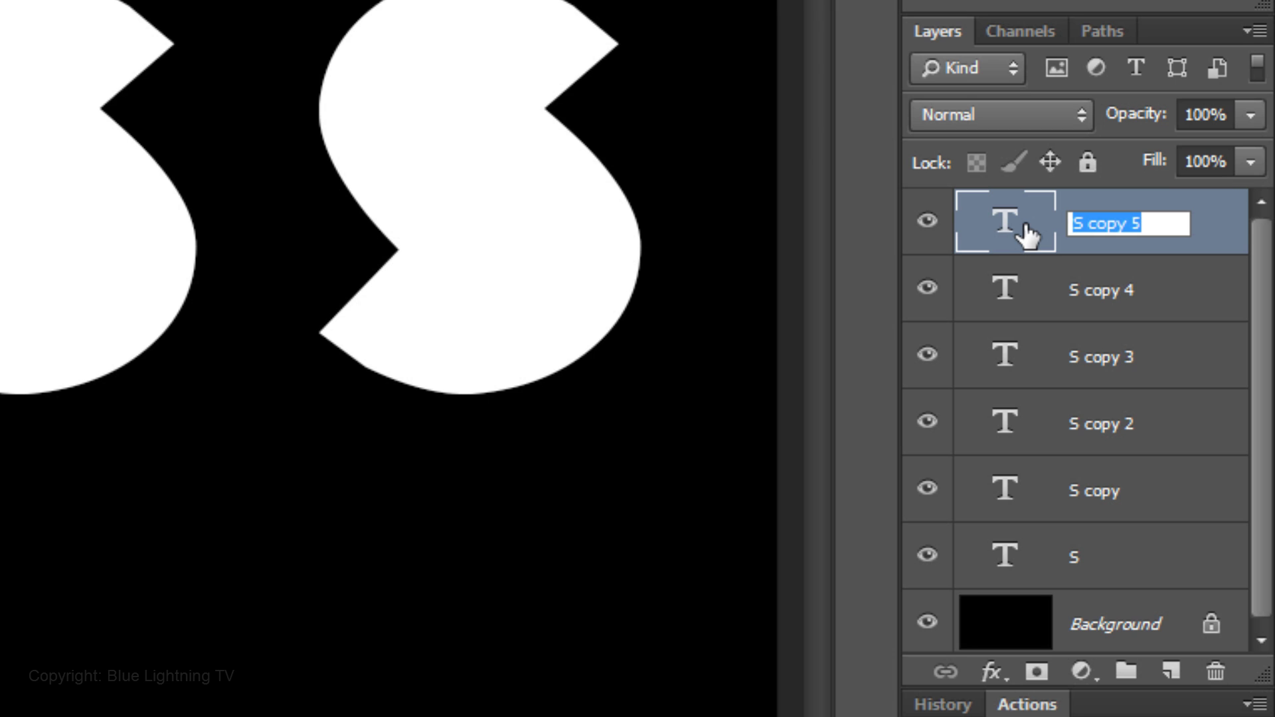
{"action": "type", "text": "W"}
{"action": "double_click", "coordinate": [1108, 295]}
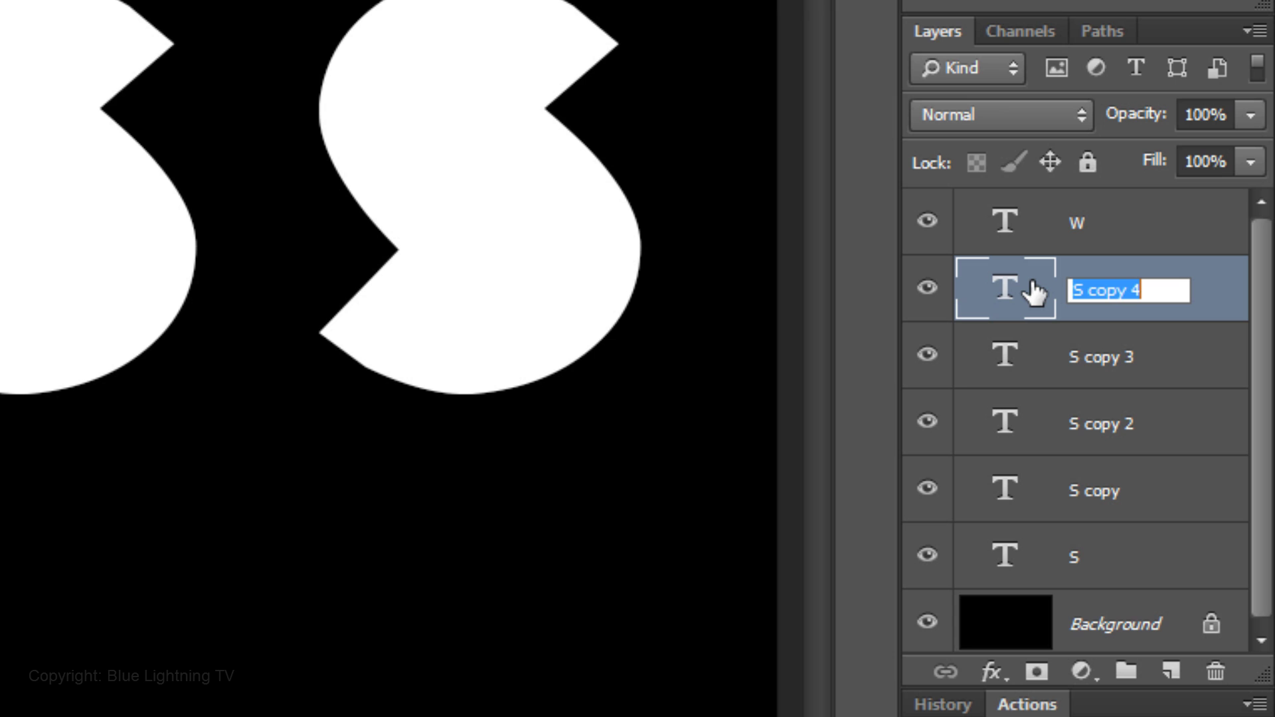
{"action": "type", "text": "O"}
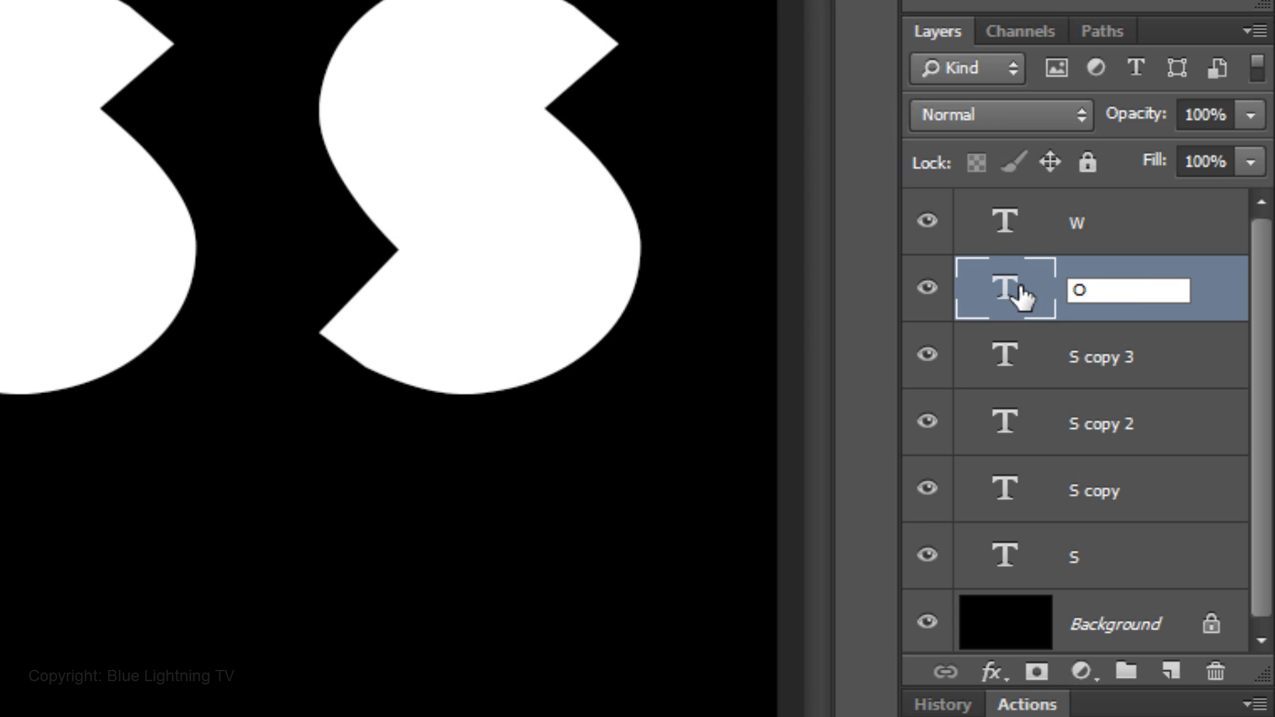
{"action": "key", "text": "Tab"}
{"action": "type", "text": "D"}
{"action": "key", "text": "Tab"}
{"action": "type", "text": "A"}
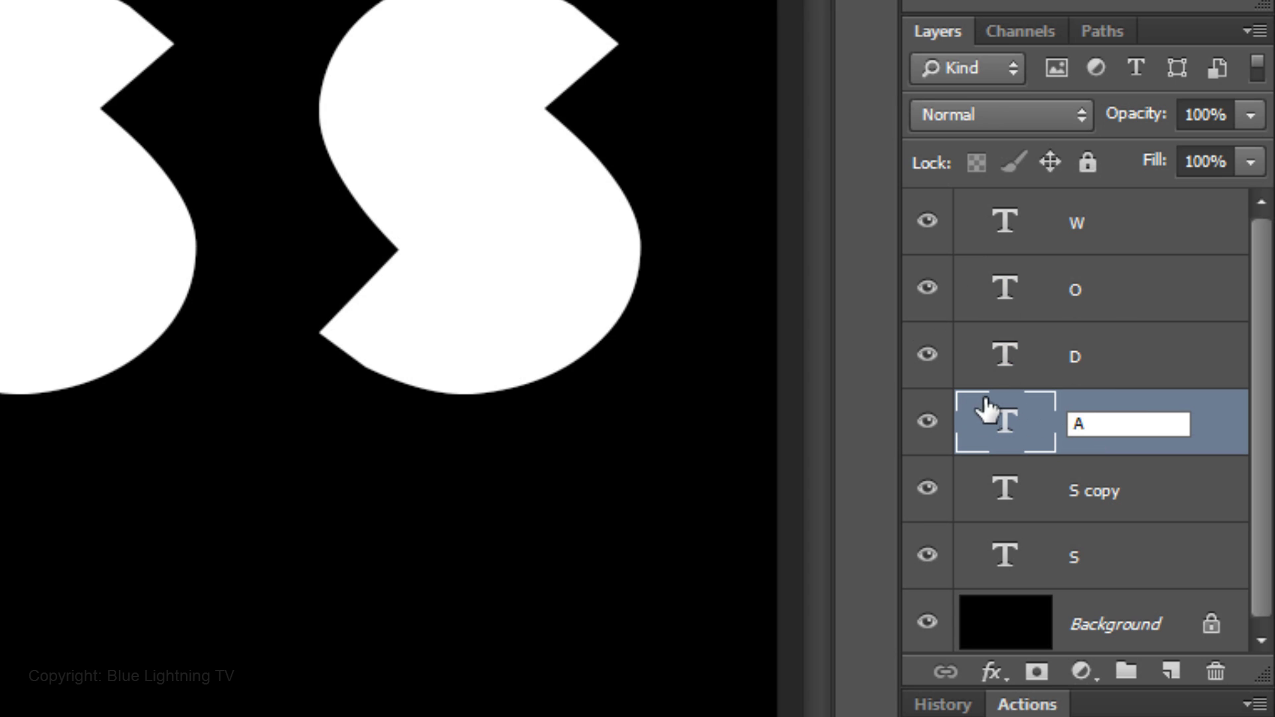
{"action": "key", "text": "Tab"}
{"action": "type", "text": "H"}
{"action": "key", "text": "Return"}
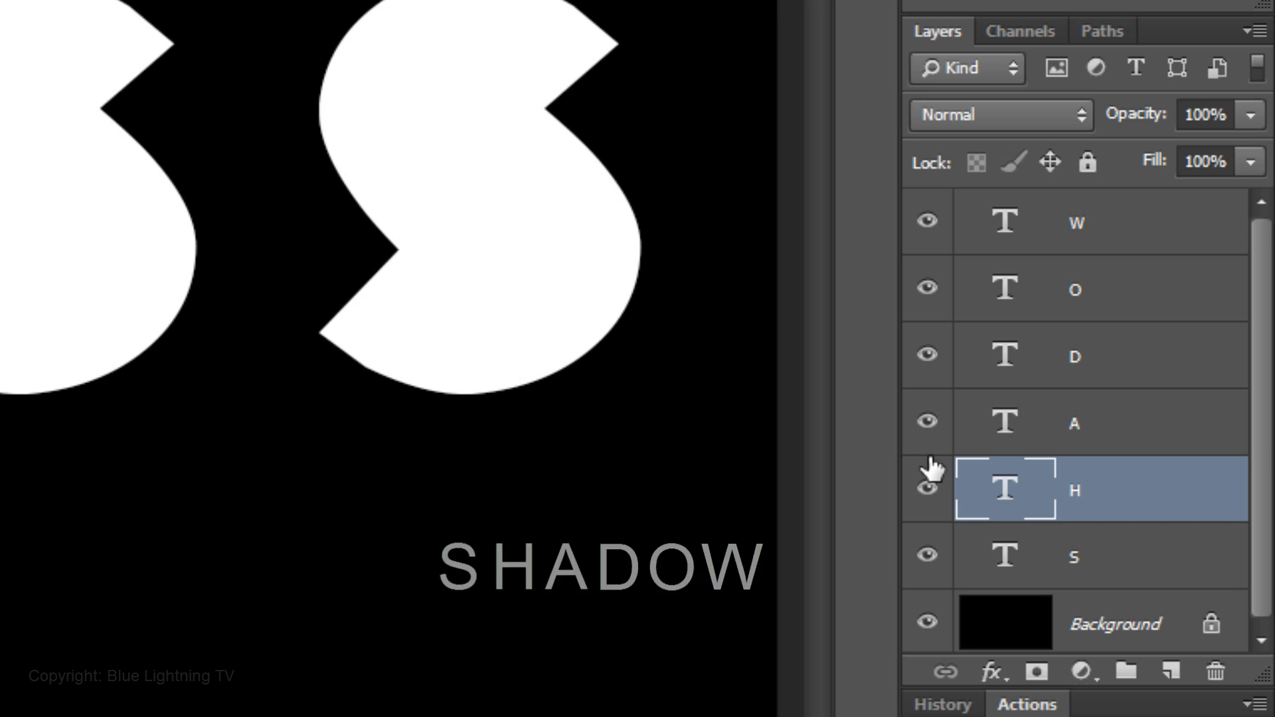
Add a linear Gradient Overlay to the S layer using the Black, White preset
{"action": "left_click", "coordinate": [1011, 567]}
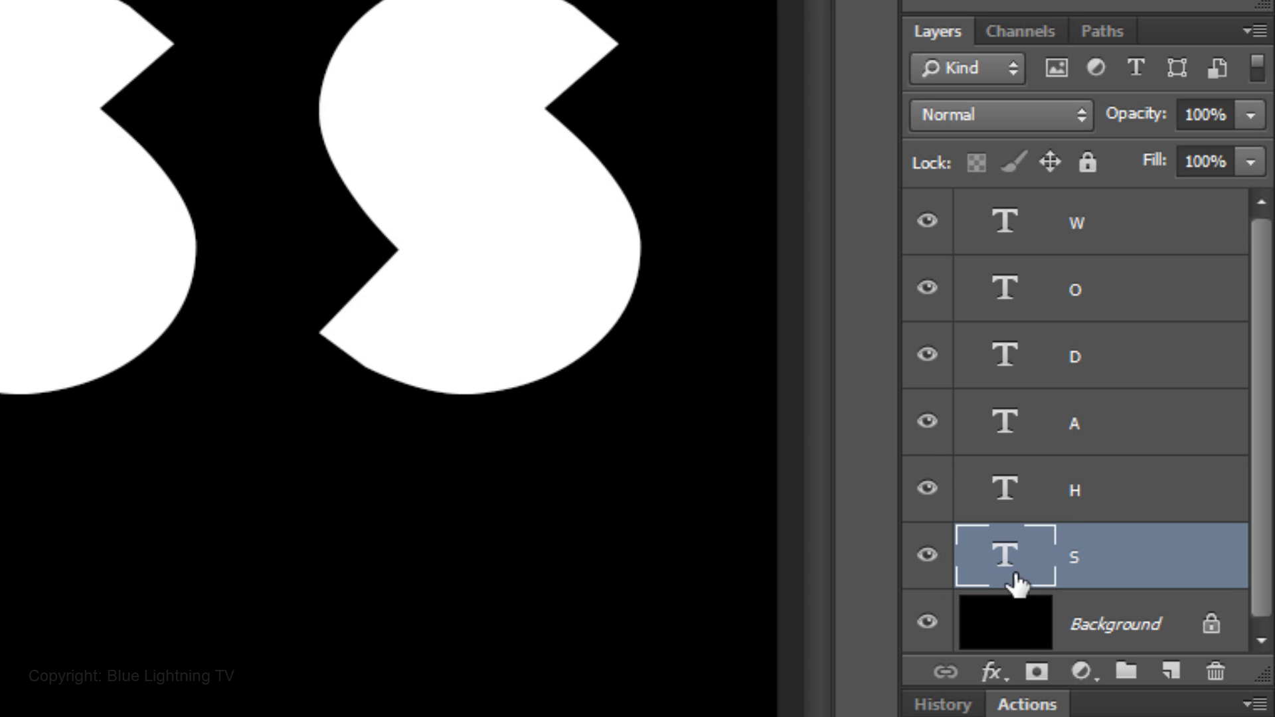
{"action": "left_click", "coordinate": [992, 668]}
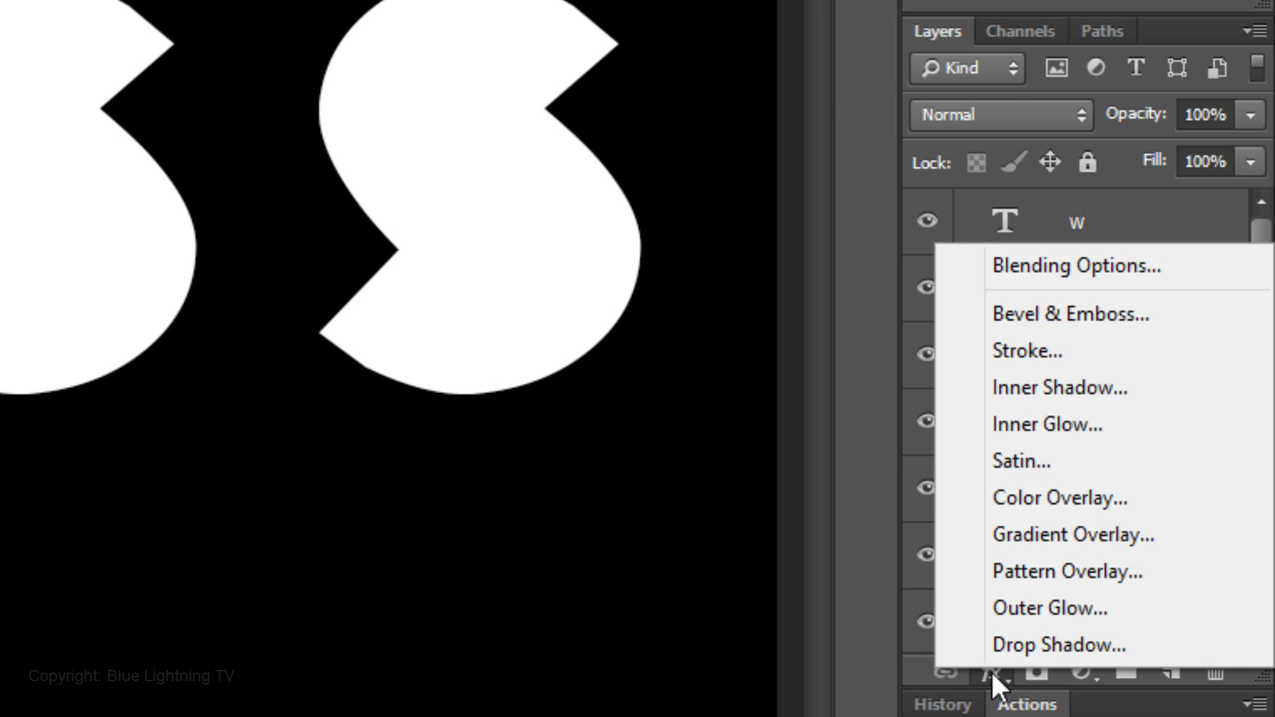
{"action": "left_click", "coordinate": [1015, 537]}
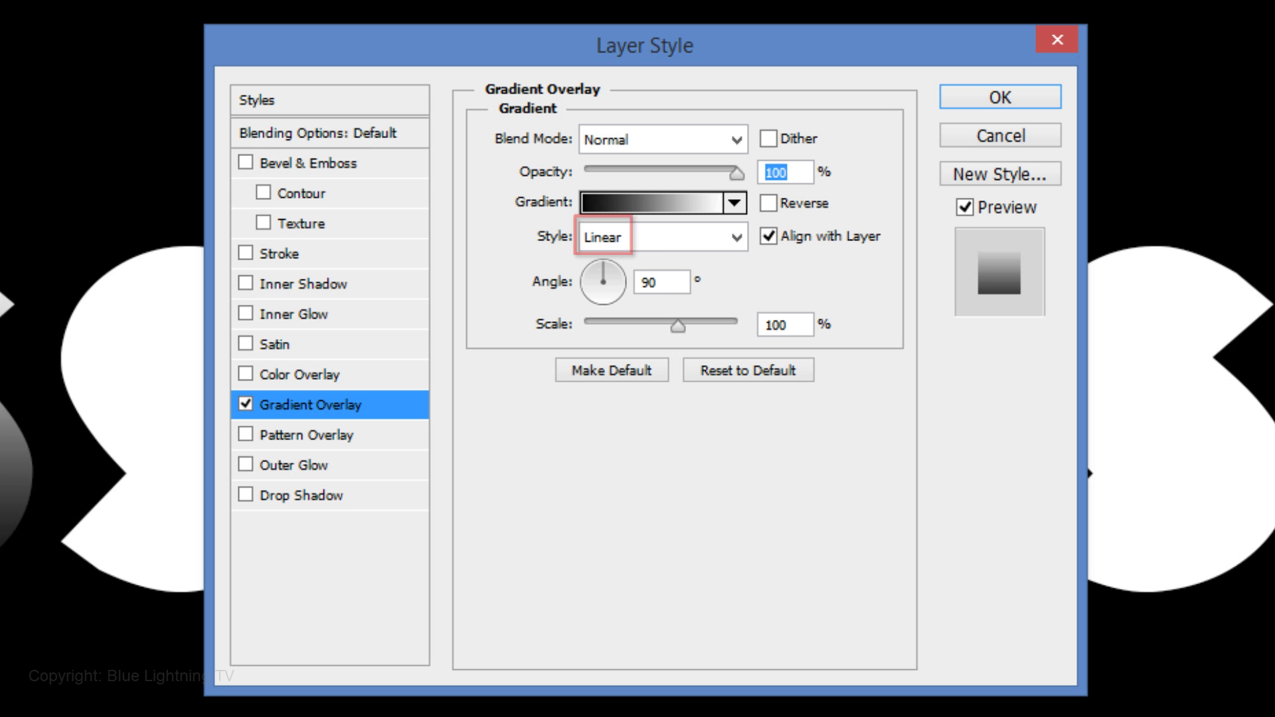
{"action": "left_click", "coordinate": [640, 202]}
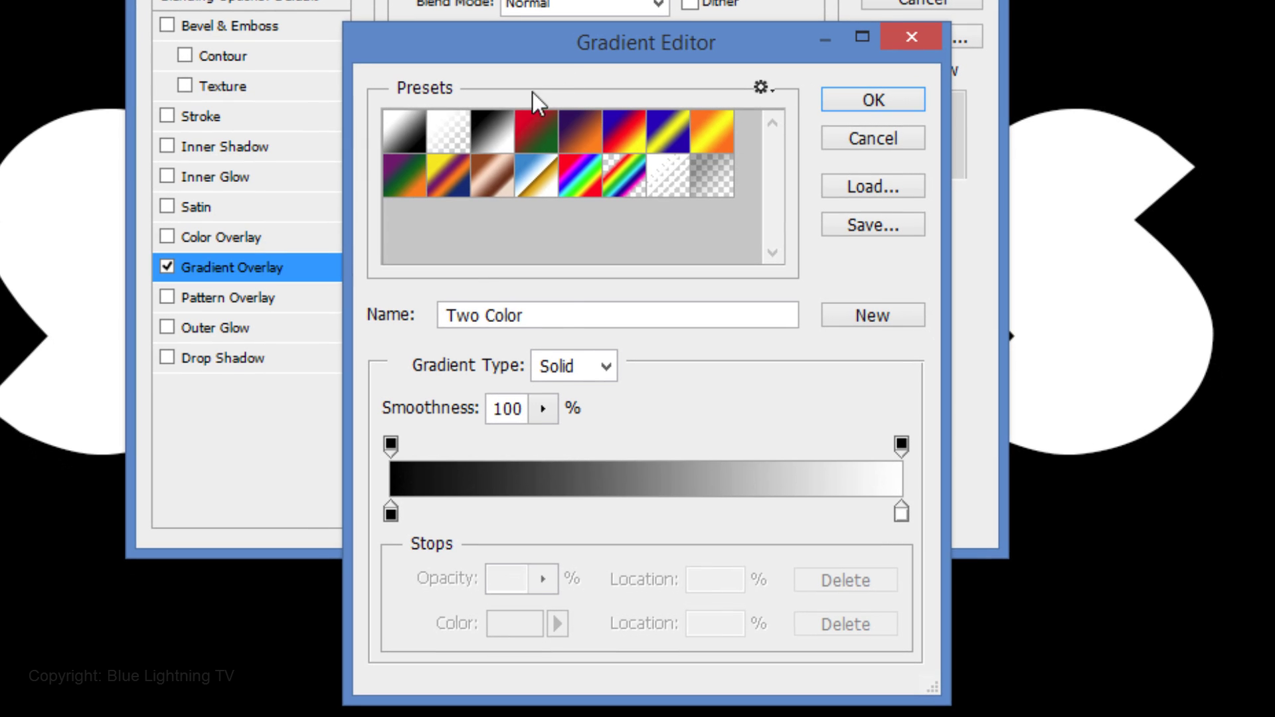
{"action": "left_click", "coordinate": [570, 253]}
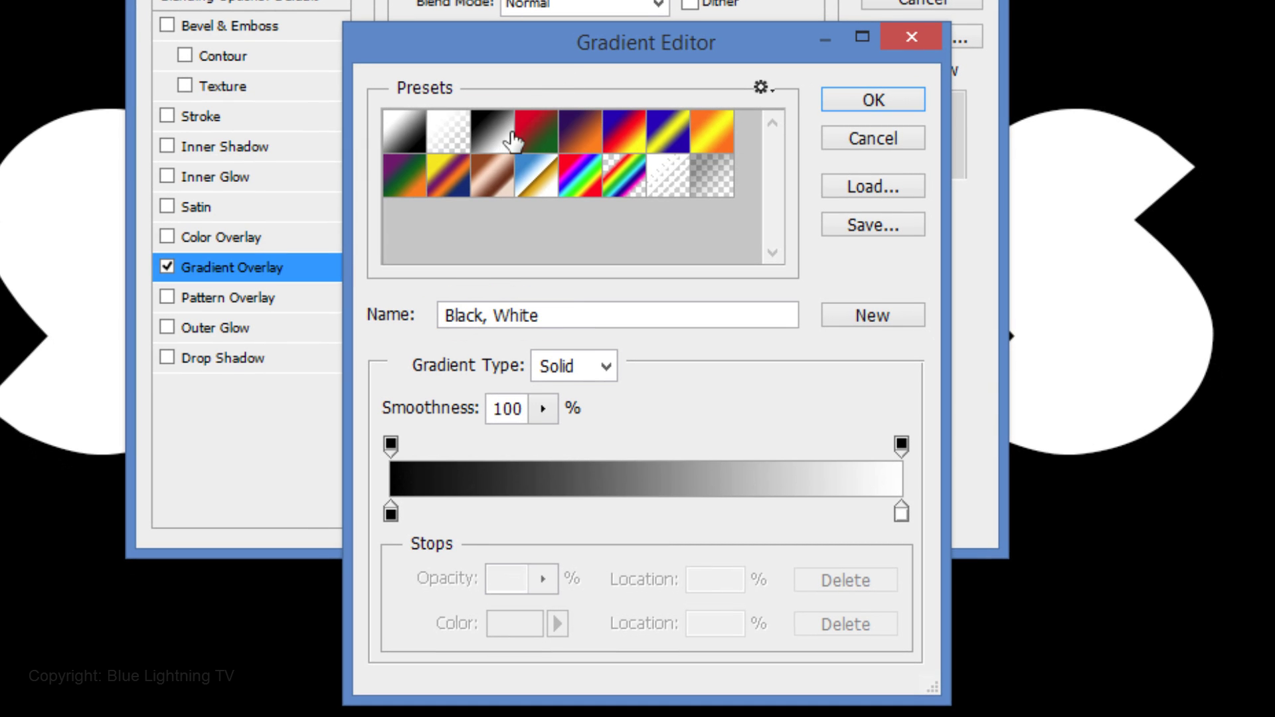
{"action": "left_click", "coordinate": [855, 99]}
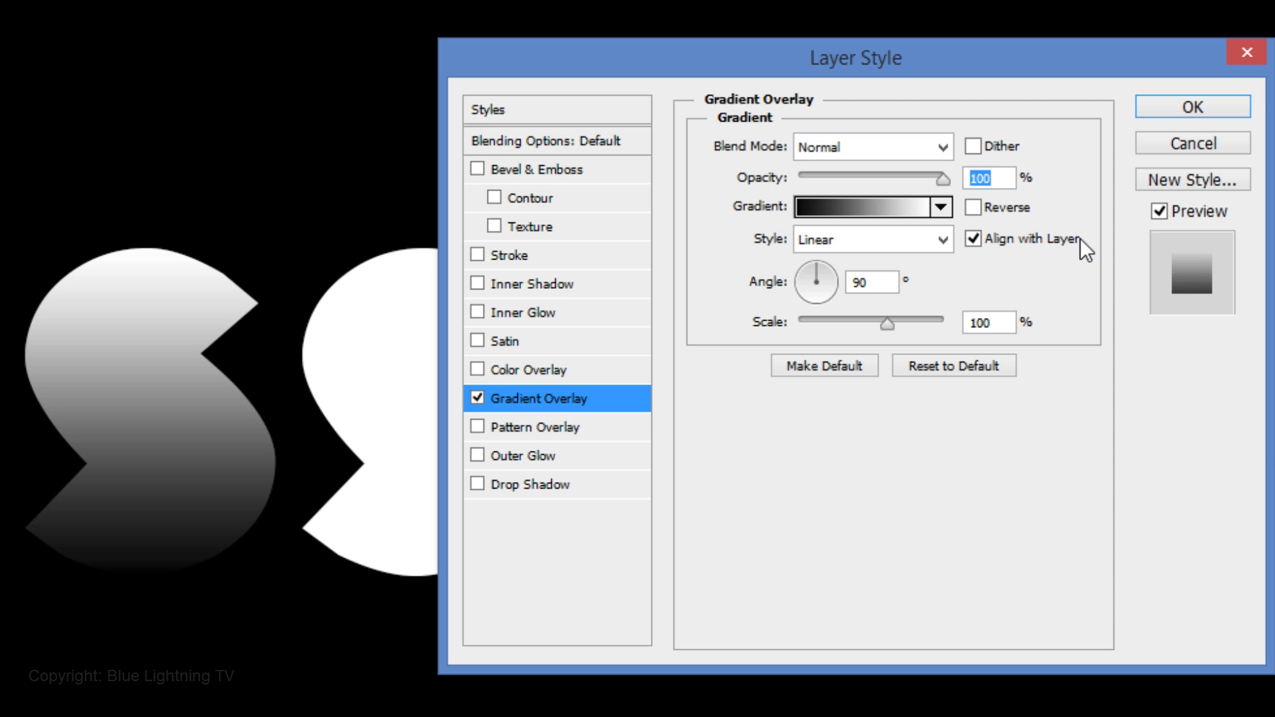
Set the gradient overlay's angle to 180° and copy the S layer's effect to all the other letter layers
{"action": "left_click", "coordinate": [624, 166]}
{"action": "key", "text": "BackSpace"}
{"action": "key", "text": "BackSpace"}
{"action": "type", "text": "180"}
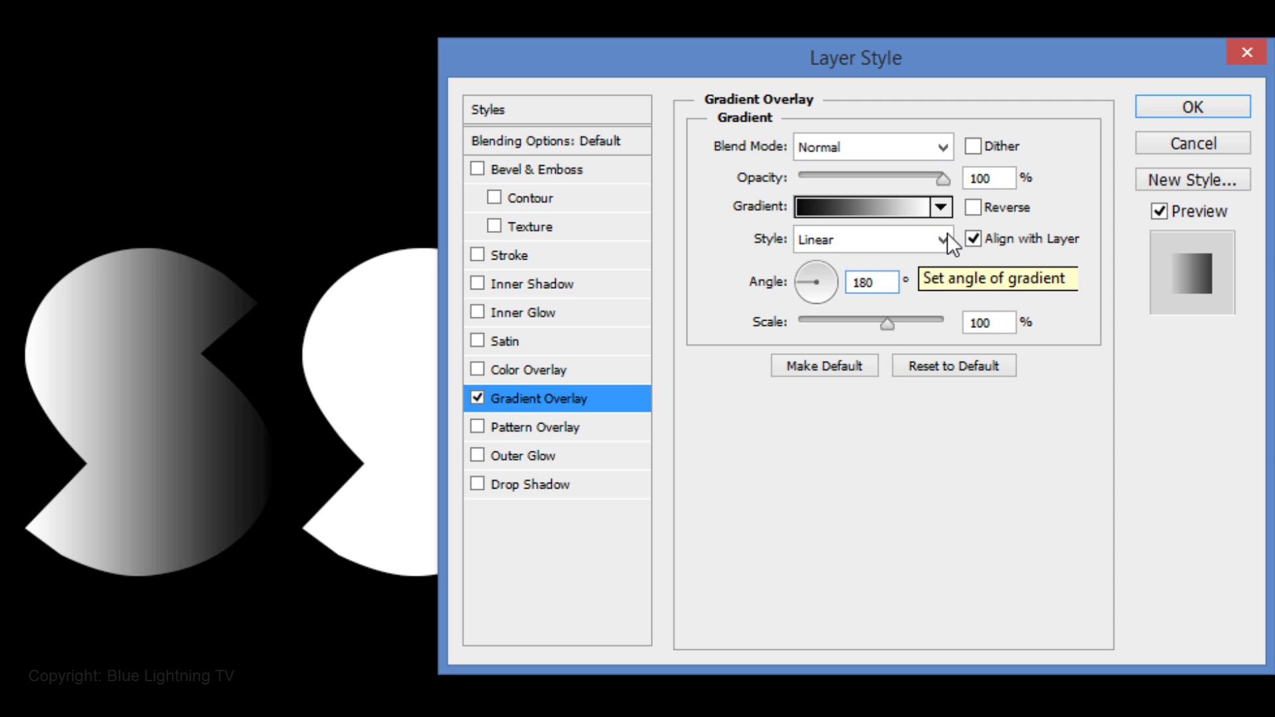
{"action": "left_click", "coordinate": [1170, 114]}
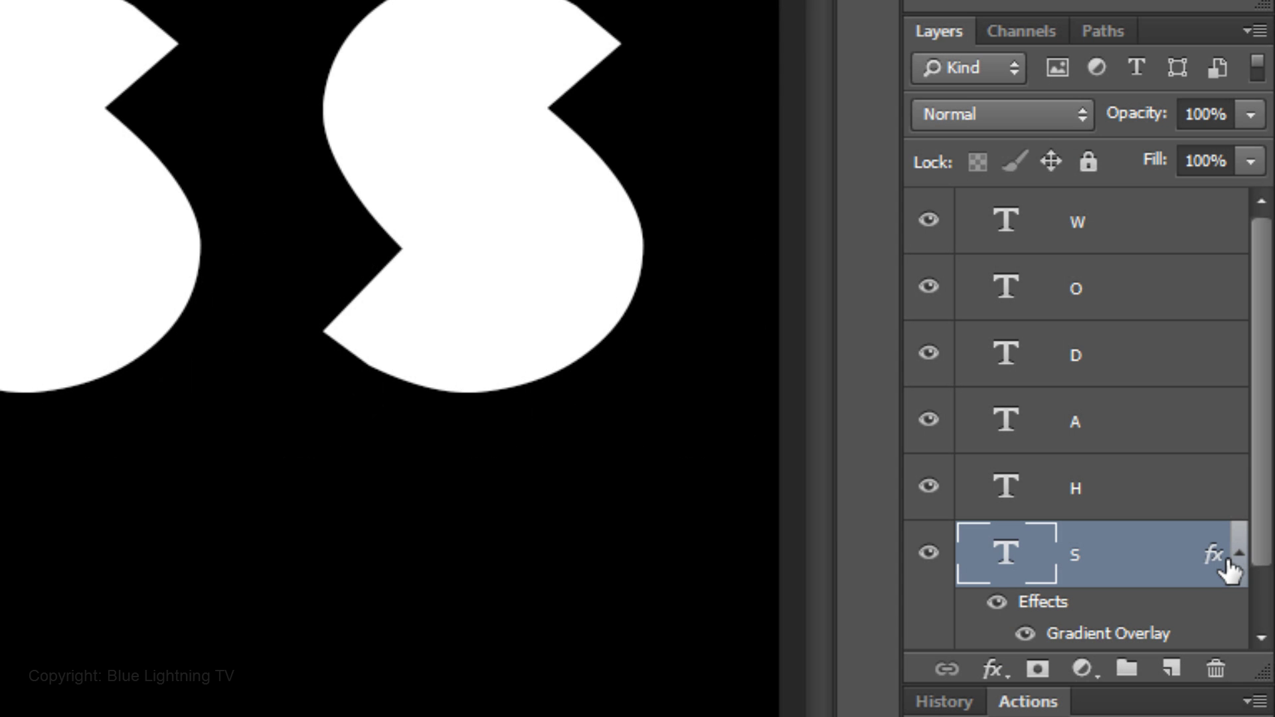
{"action": "key", "text": "alt"}
{"action": "left_click_drag", "start_coordinate": [1225, 564], "coordinate": [1206, 225]}
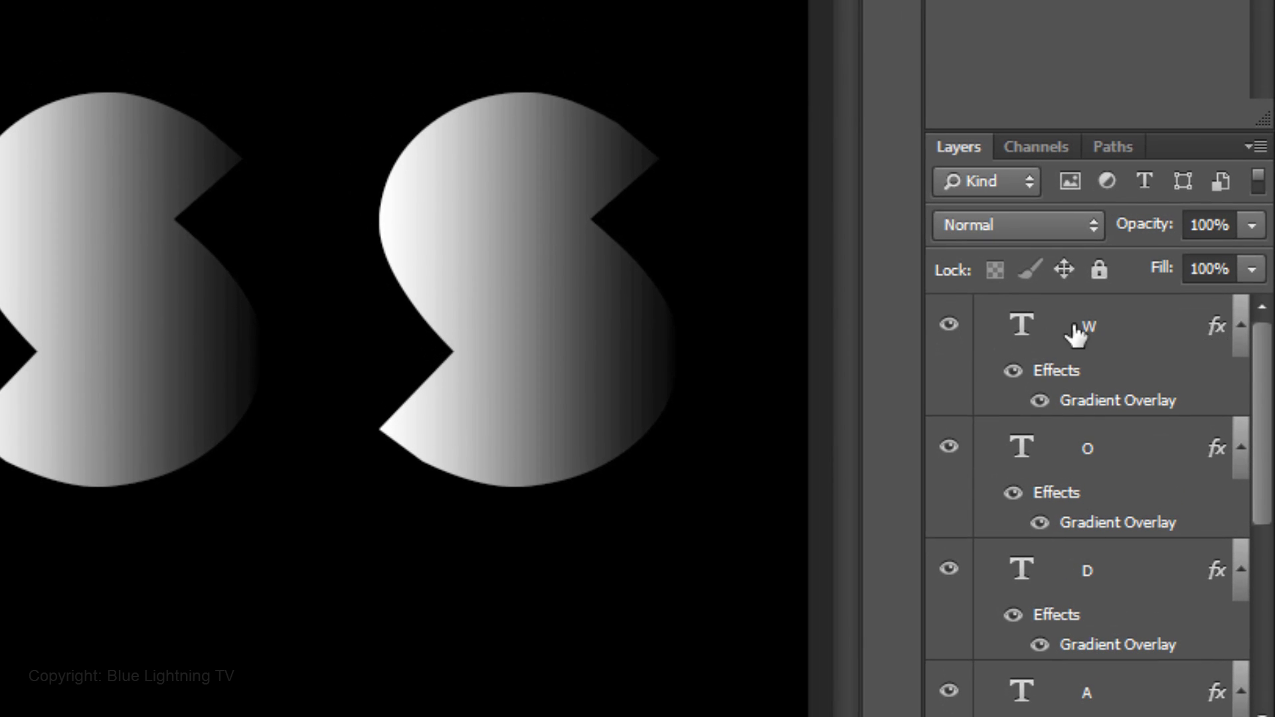
Replace the S text in the W, O and D layers with the letters W, O and D respectively
{"action": "left_click", "coordinate": [1076, 332]}
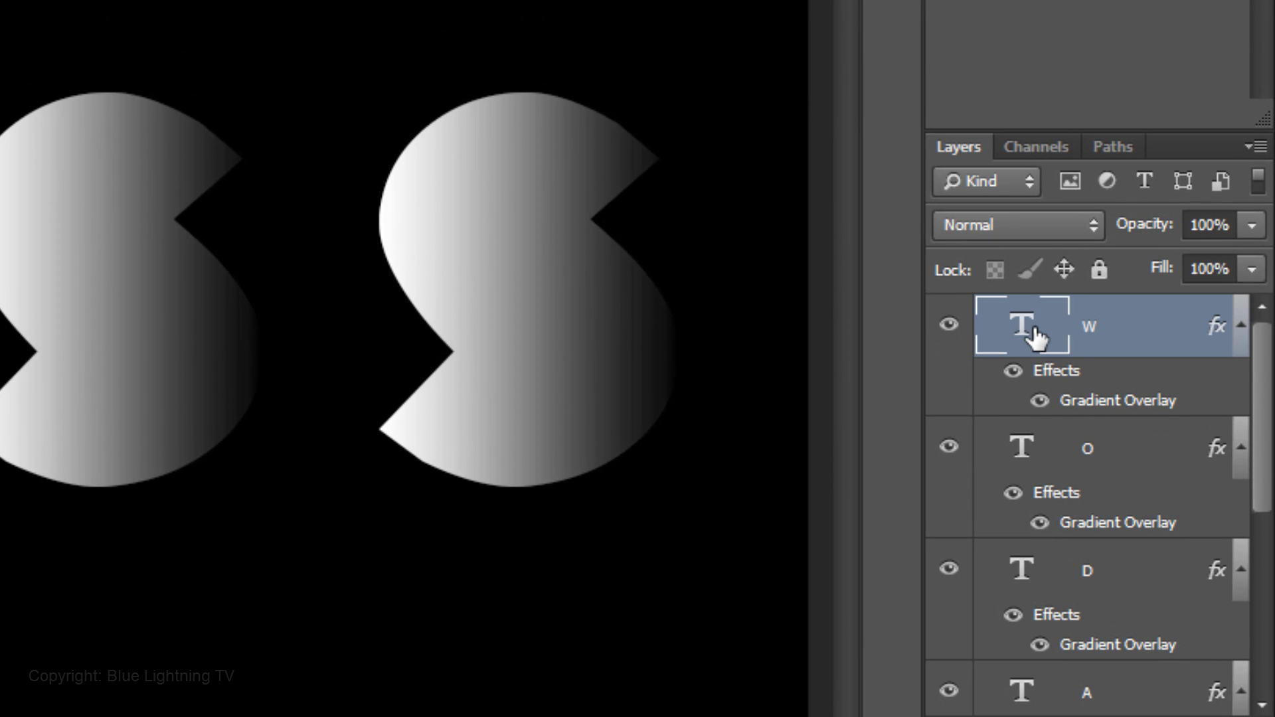
{"action": "double_click", "coordinate": [1037, 335]}
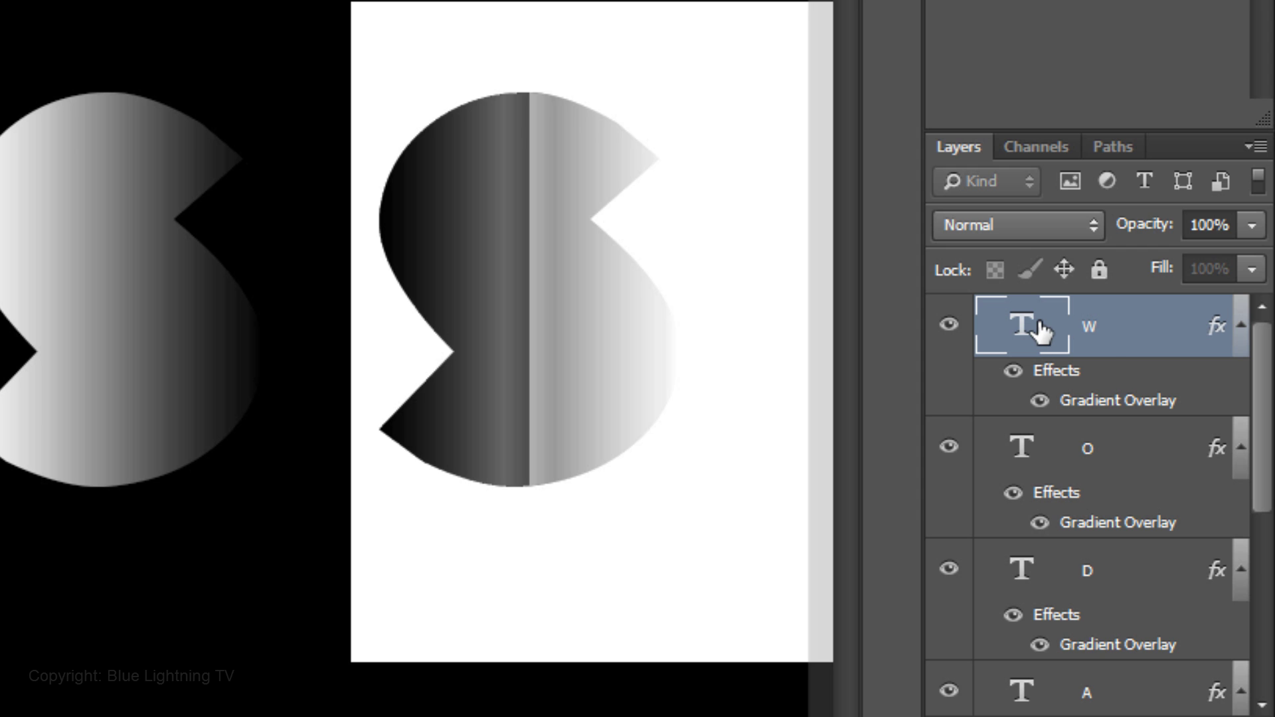
{"action": "type", "text": "W"}
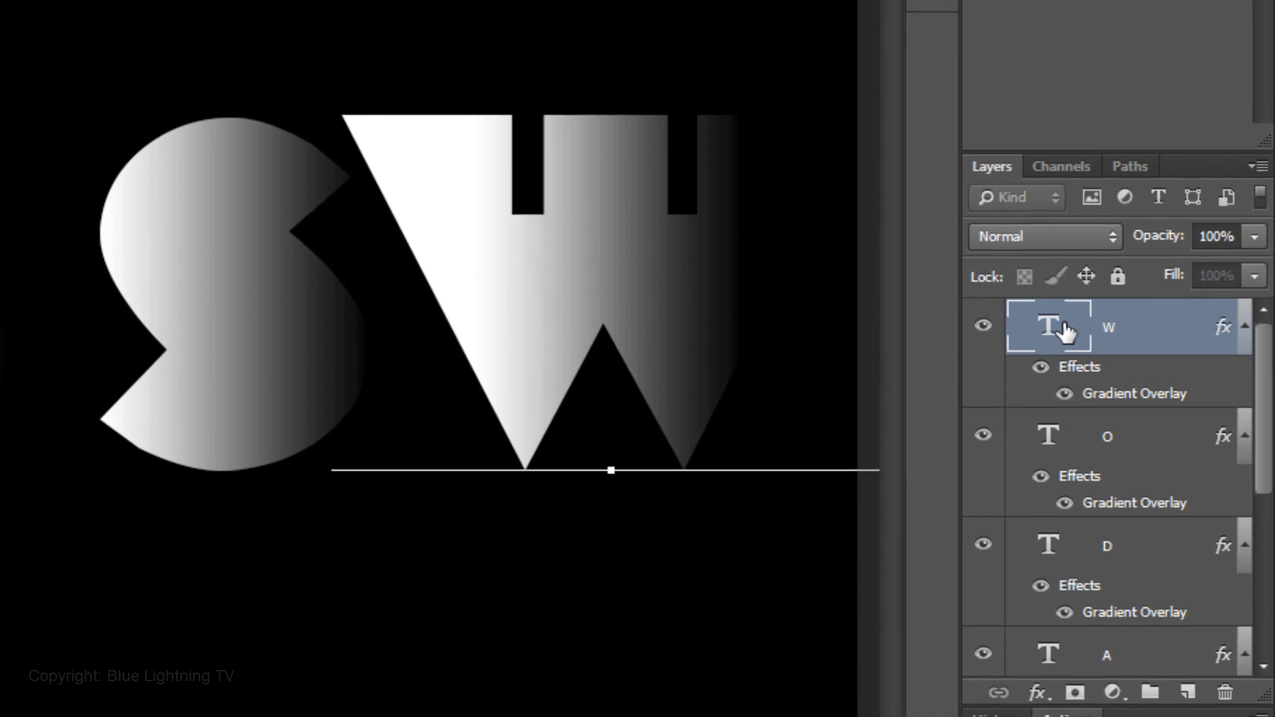
{"action": "left_click", "coordinate": [1057, 437]}
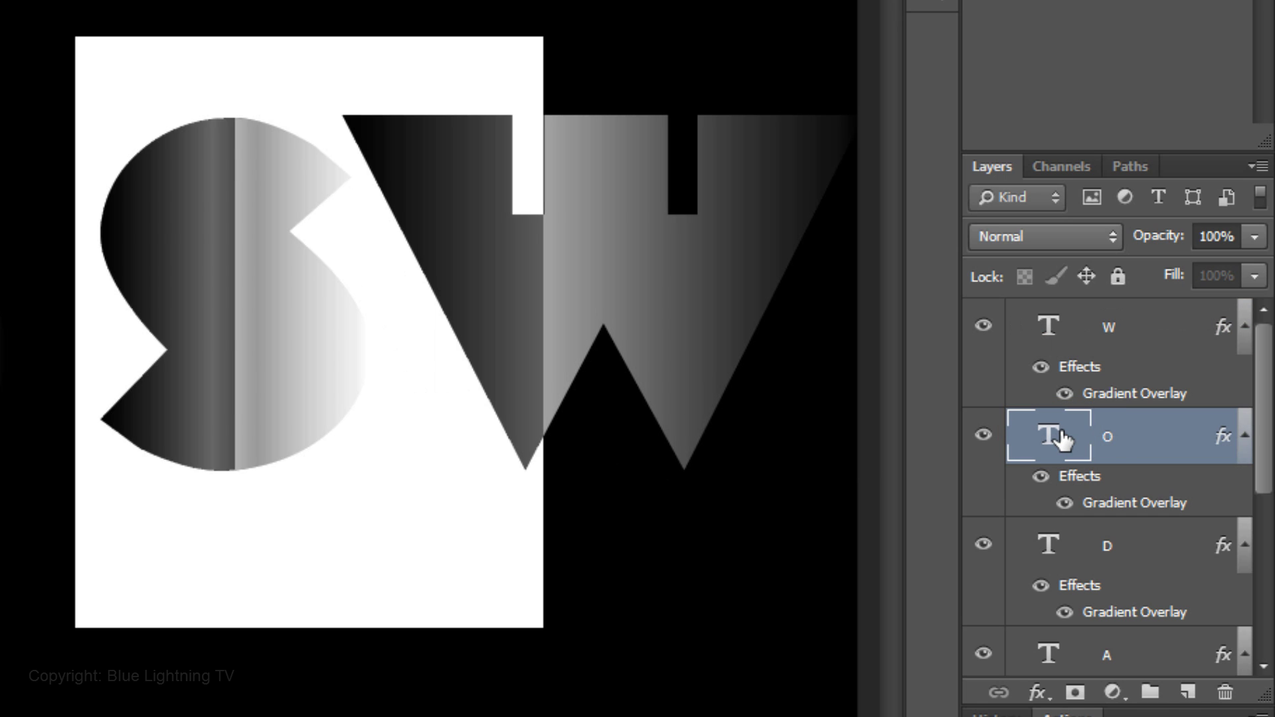
{"action": "key", "text": "ctrl+h"}
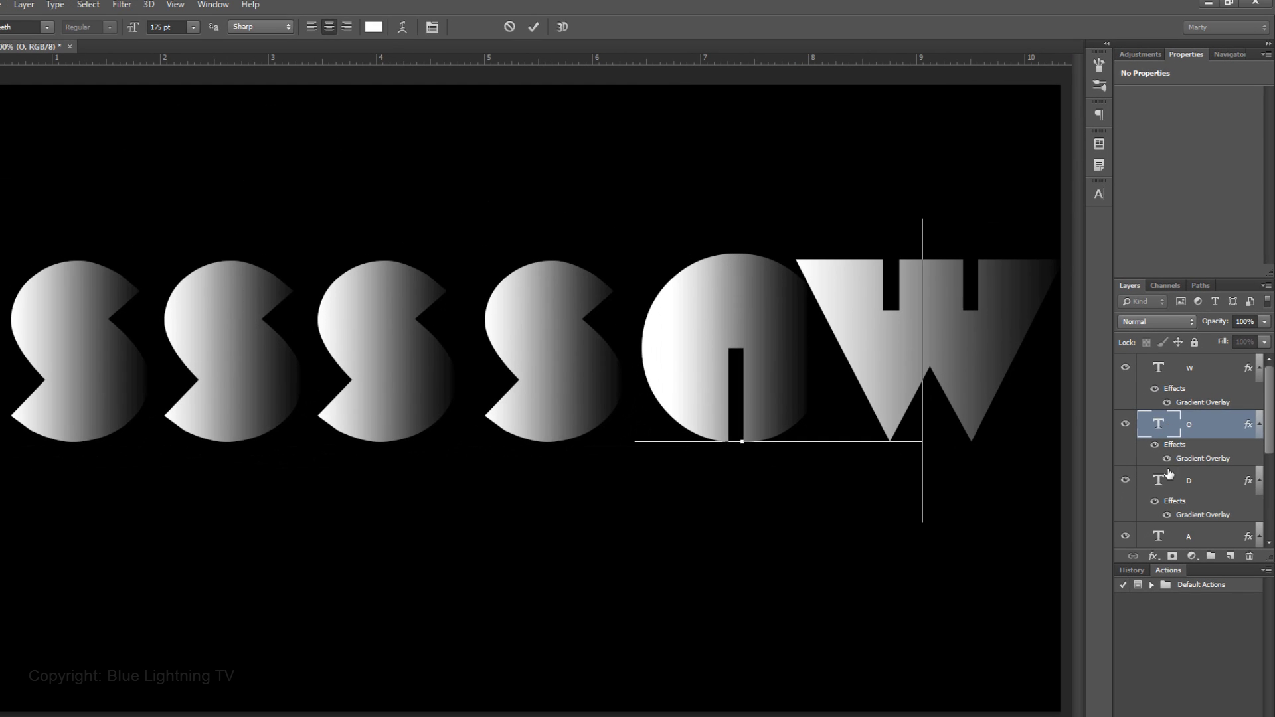
{"action": "double_click", "coordinate": [1166, 478]}
{"action": "type", "text": "D"}
{"action": "scroll", "coordinate": [1267, 478], "scroll_direction": "down", "scroll_amount": 2}
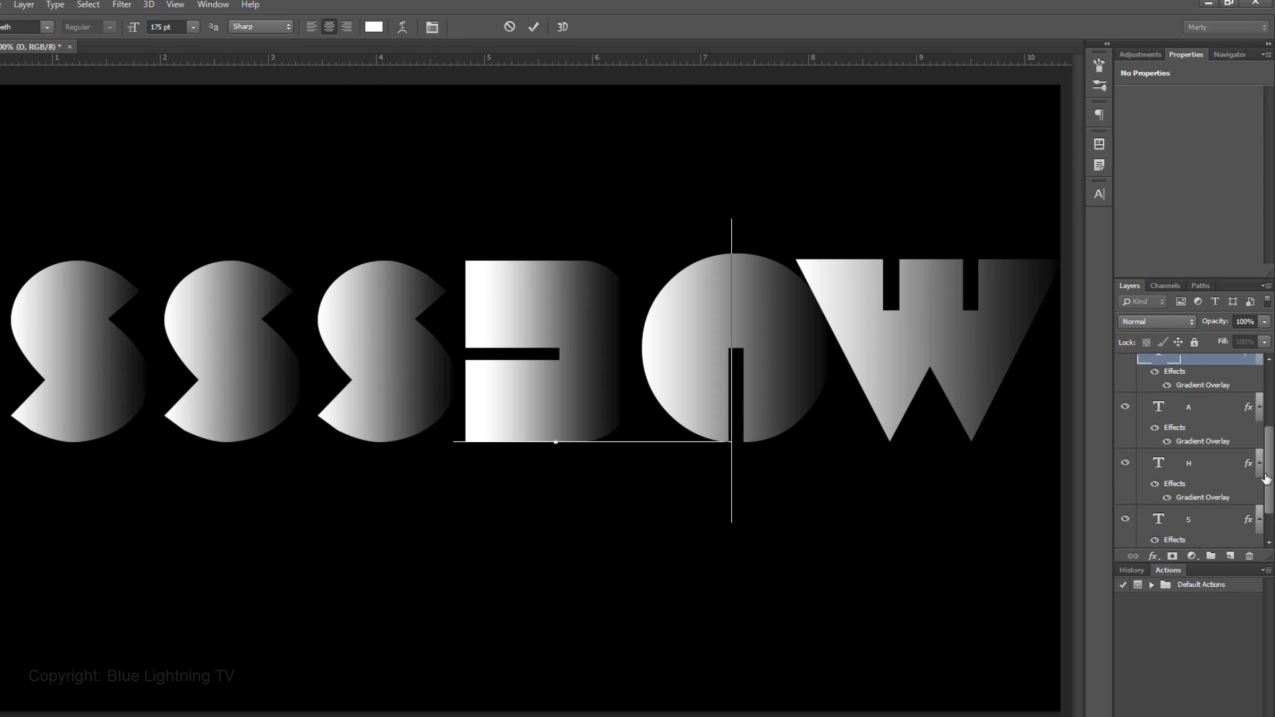
Replace the S text in the A and H layers with the letters A and H respectively
{"action": "scroll", "coordinate": [1267, 478], "scroll_direction": "down", "scroll_amount": 1}
{"action": "double_click", "coordinate": [1167, 449]}
{"action": "type", "text": "A"}
{"action": "key", "text": "ctrl+Return"}
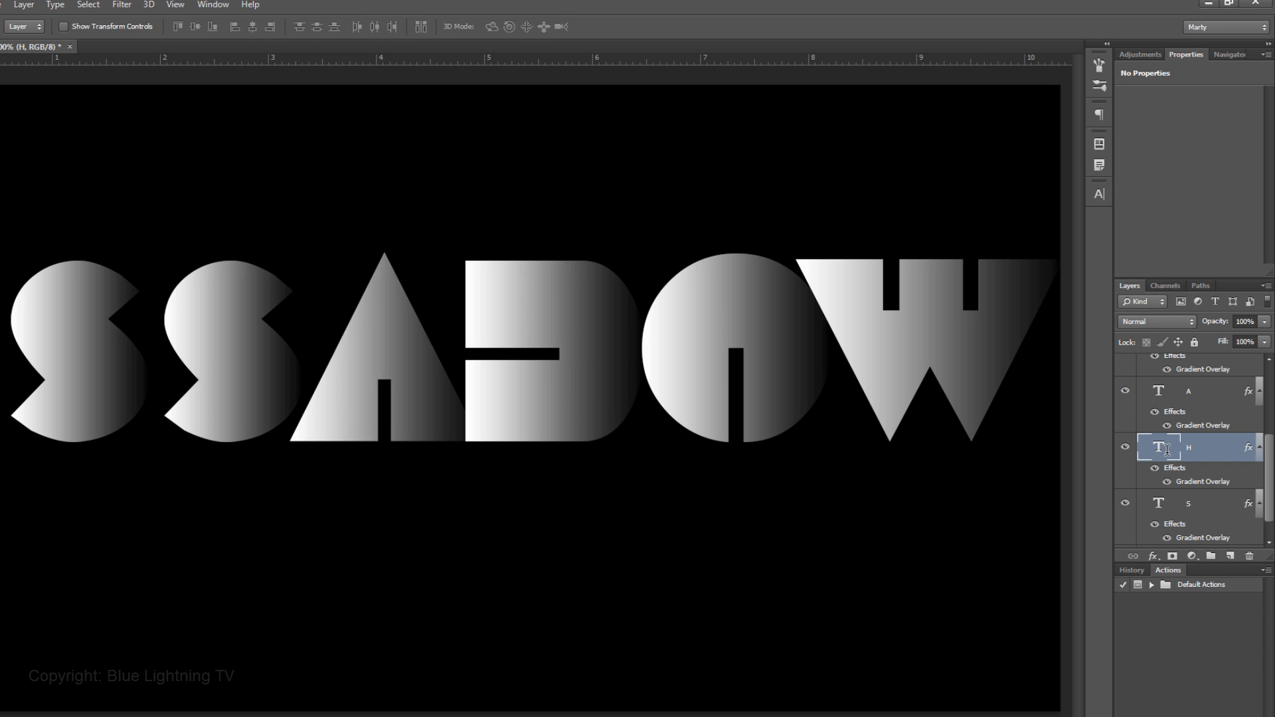
{"action": "double_click", "coordinate": [1167, 450]}
{"action": "type", "text": "H"}
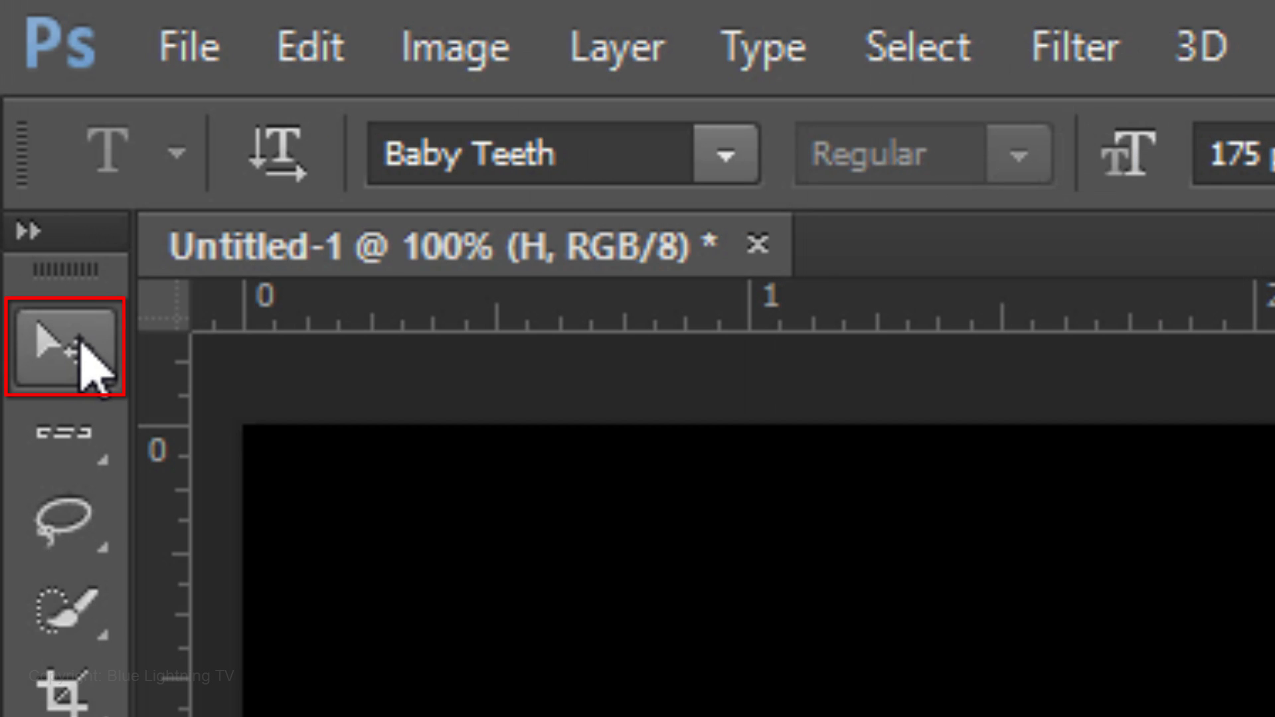
{"action": "left_click", "coordinate": [77, 347]}
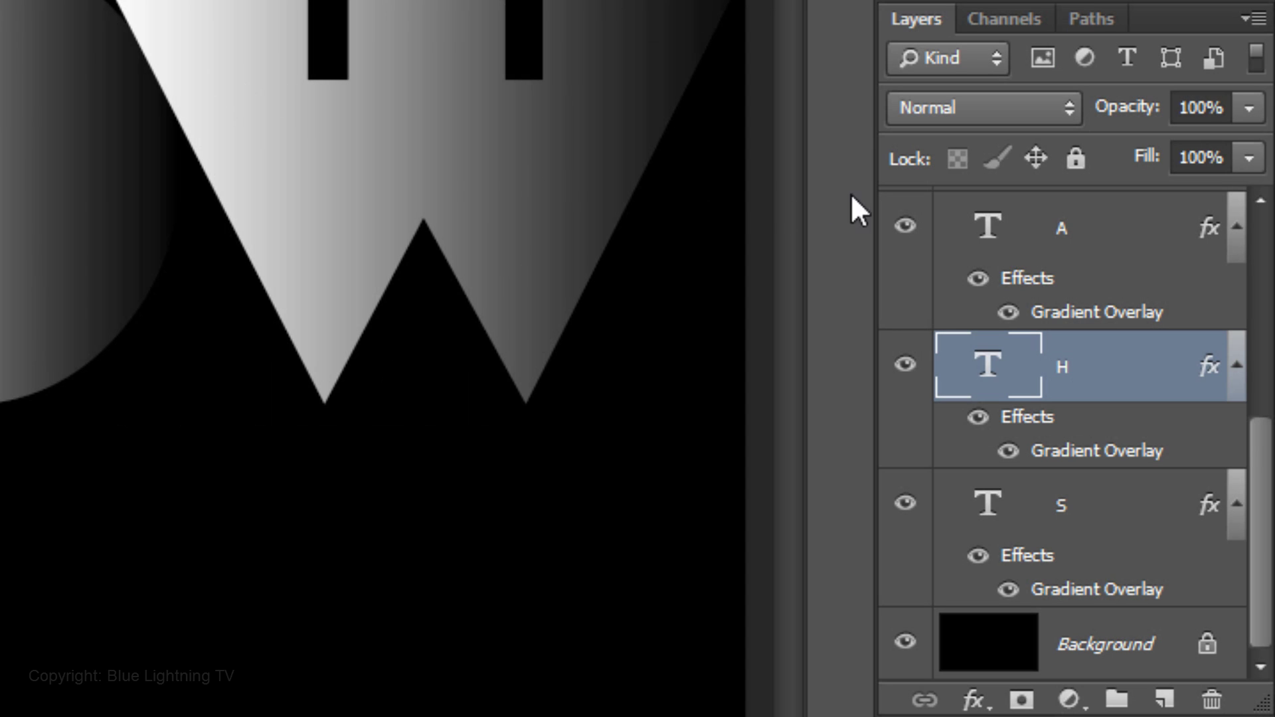
Shift the individual letters closer together so that they slightly overlap and spell SHADOW with tight spacing
{"action": "left_click", "coordinate": [1014, 242]}
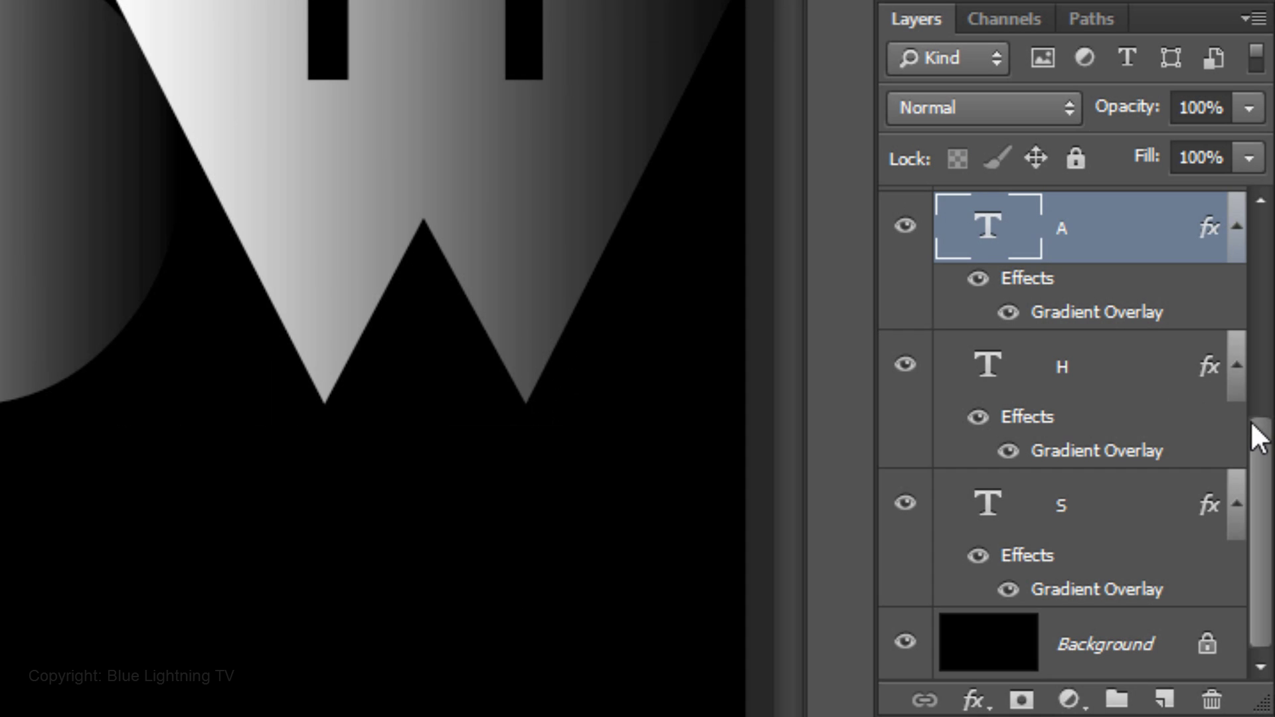
{"action": "left_click_drag", "start_coordinate": [1259, 438], "coordinate": [1259, 239]}
{"action": "left_click", "coordinate": [1006, 501]}
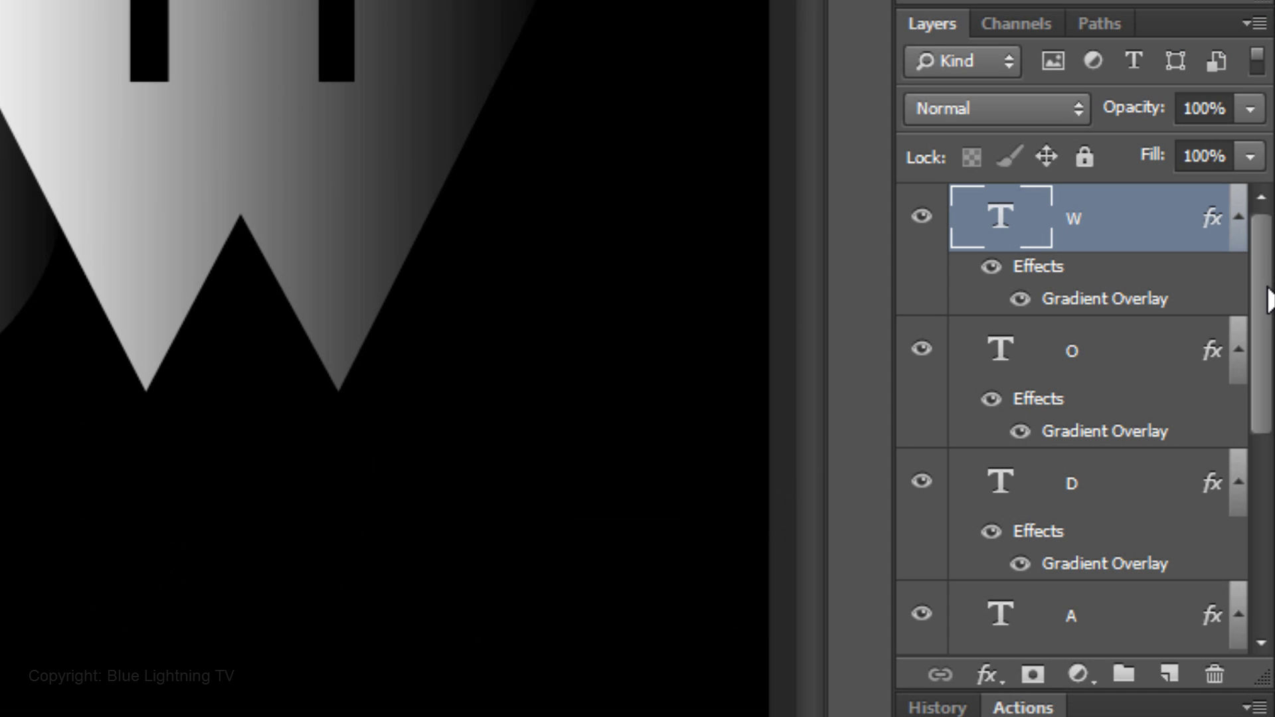
Group the six letter layers from W down to S and reposition the whole word on the canvas
{"action": "left_click_drag", "start_coordinate": [1268, 298], "coordinate": [1255, 492]}
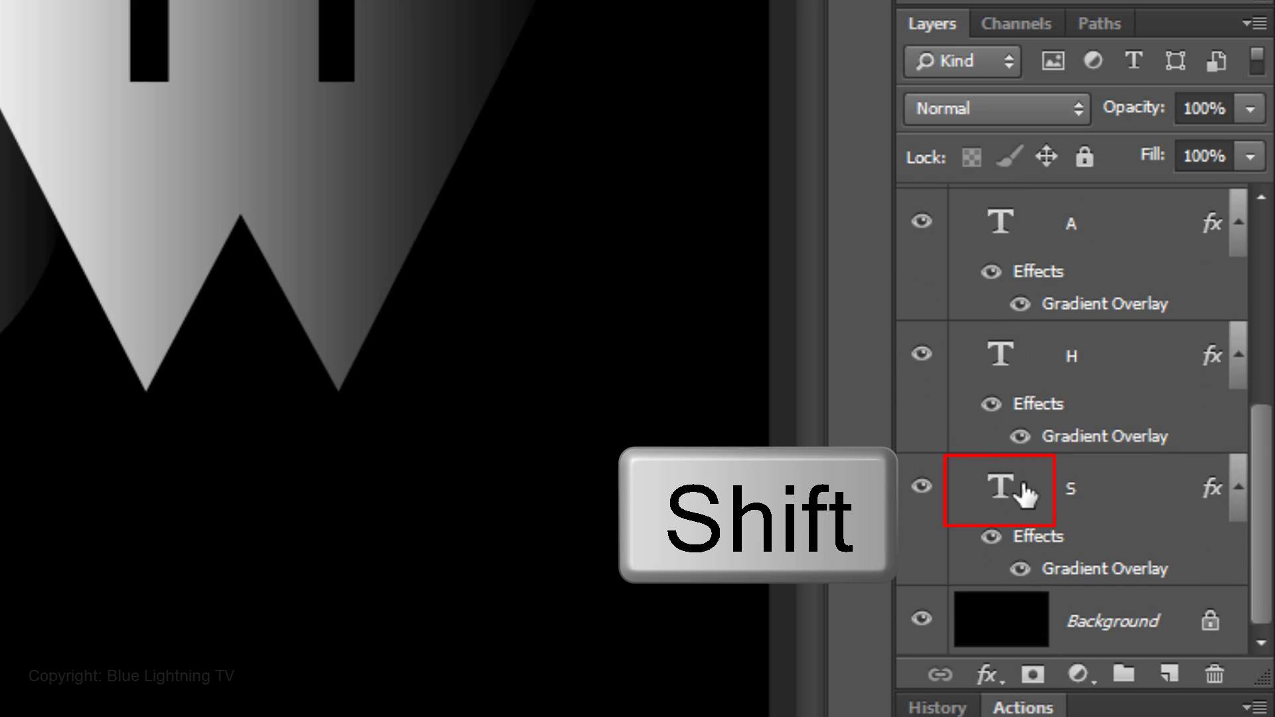
{"action": "left_click", "coordinate": [1024, 494], "text": "shift"}
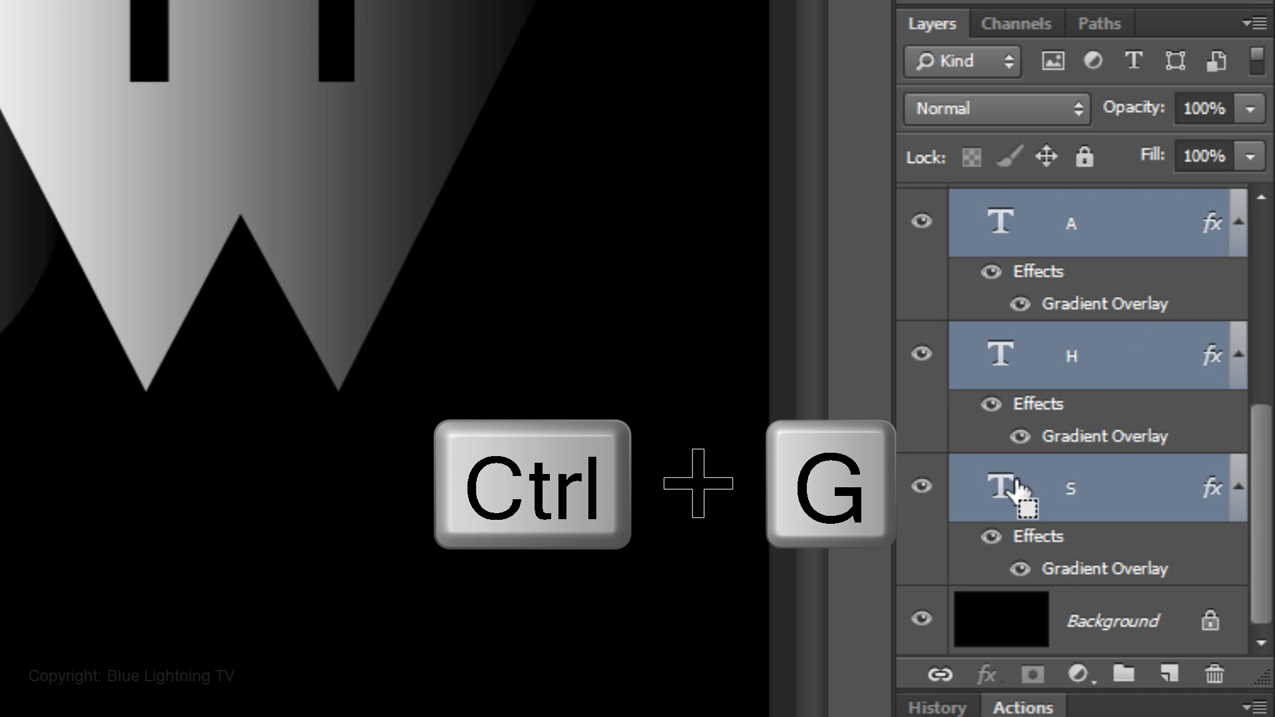
{"action": "key", "text": "ctrl+g"}
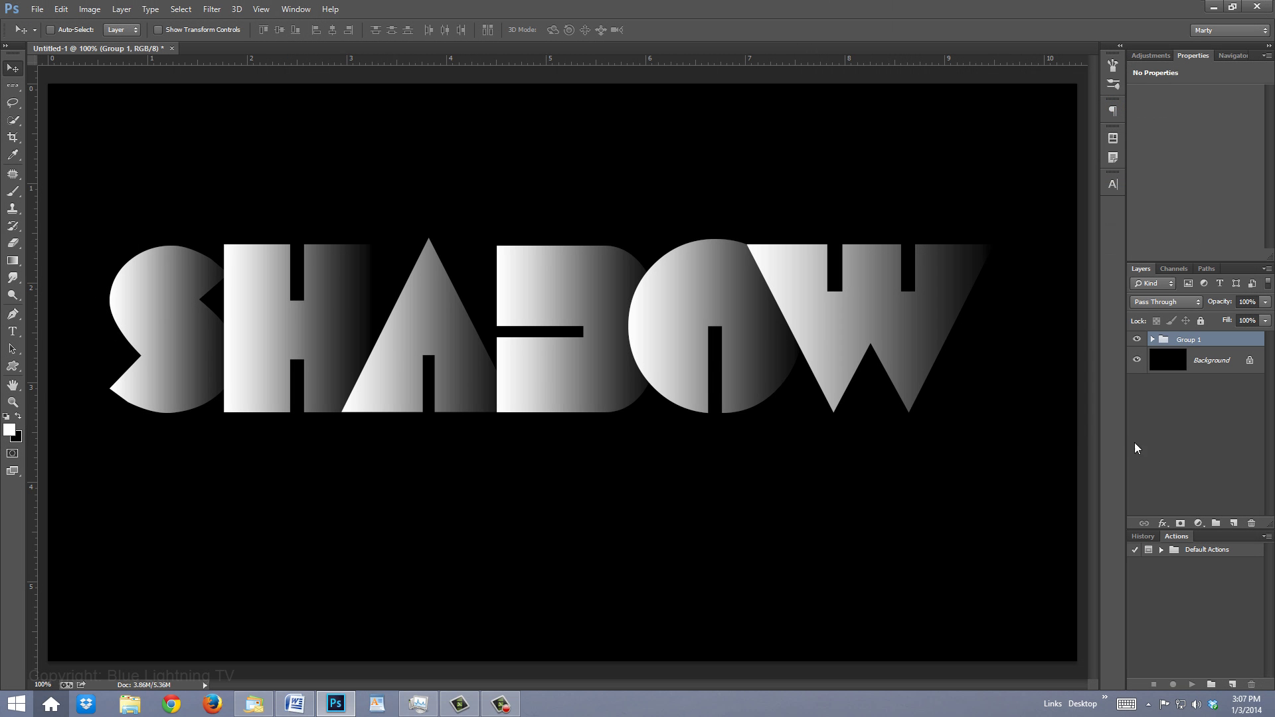
{"action": "left_click_drag", "start_coordinate": [553, 313], "coordinate": [572, 336]}
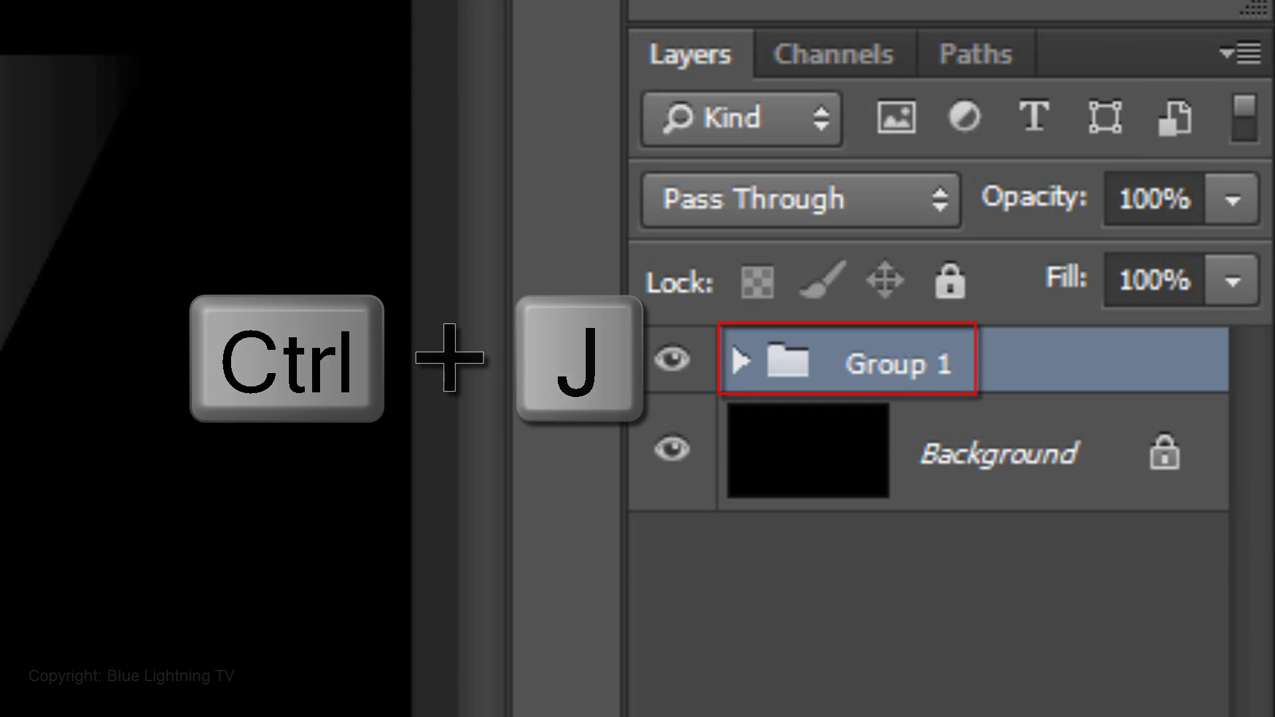
Duplicate the letter group, place the copy below the original and rename it REFLECTION
{"action": "key", "text": "ctrl+j"}
{"action": "left_click_drag", "start_coordinate": [1127, 358], "coordinate": [1133, 462]}
{"action": "double_click", "coordinate": [946, 448]}
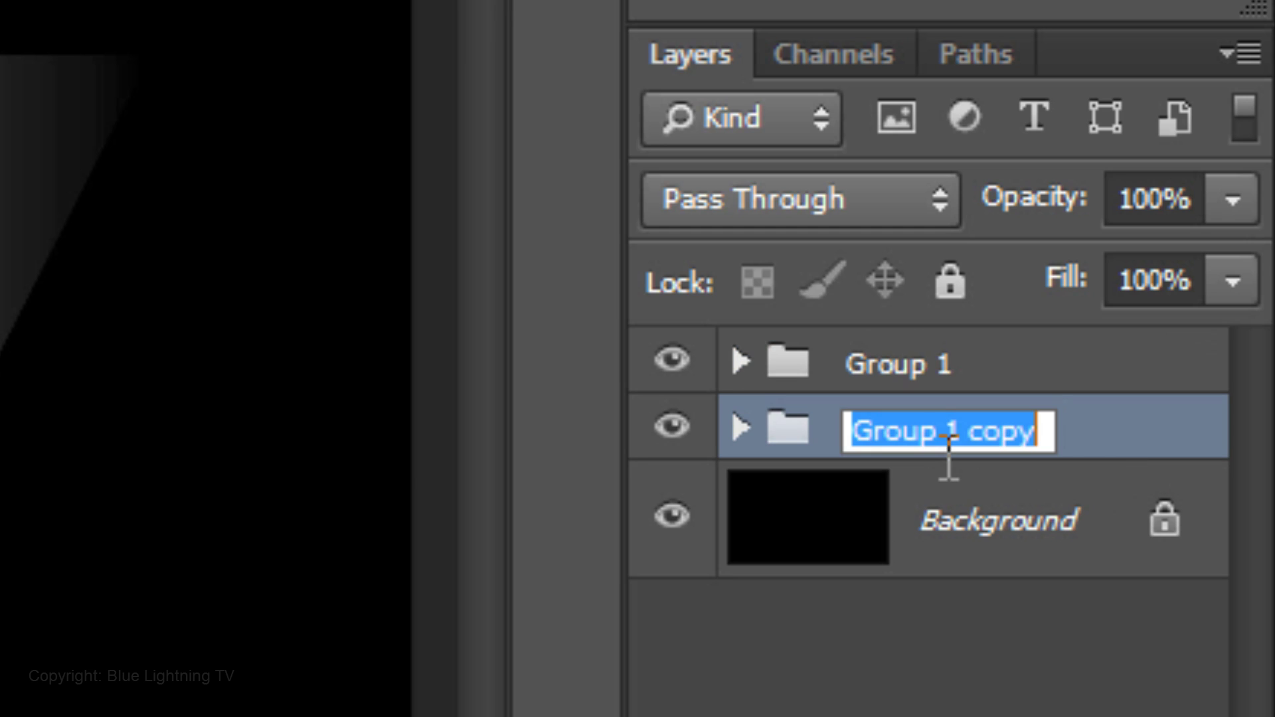
{"action": "type", "text": "REFLECTION"}
{"action": "key", "text": "Return"}
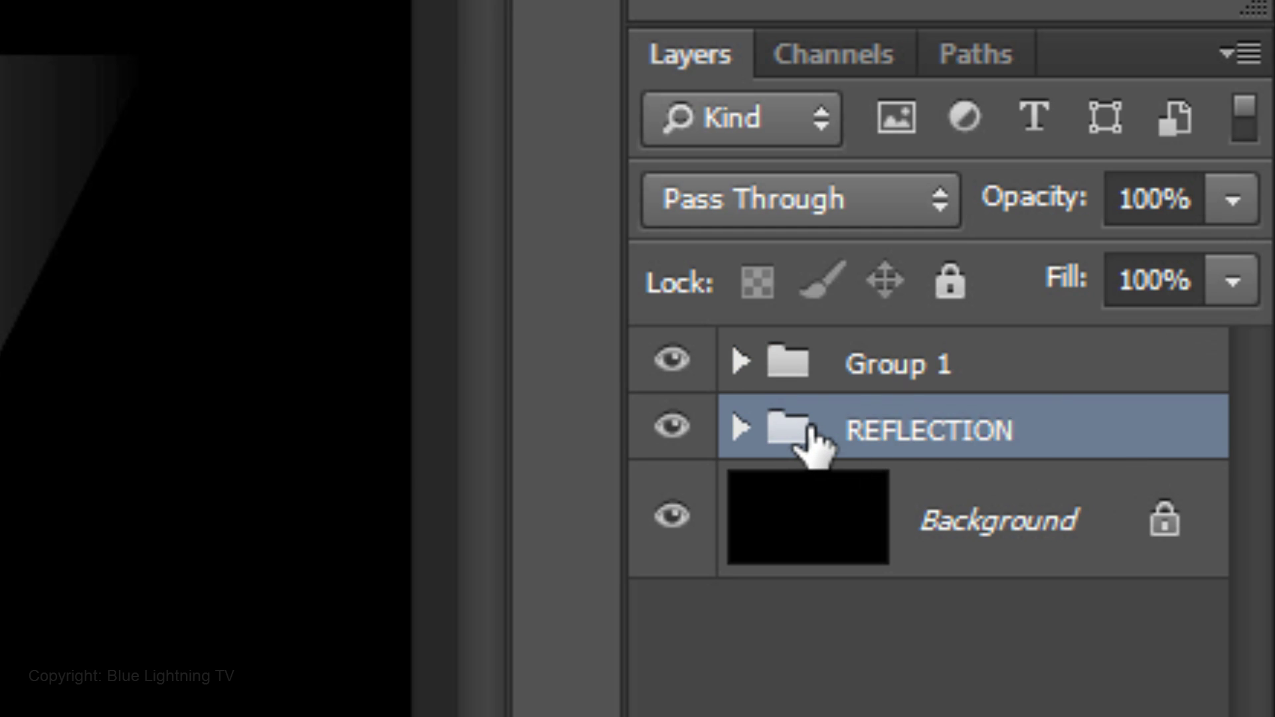
Rename the original letter group TEXT
{"action": "left_click", "coordinate": [884, 386]}
{"action": "double_click", "coordinate": [905, 382]}
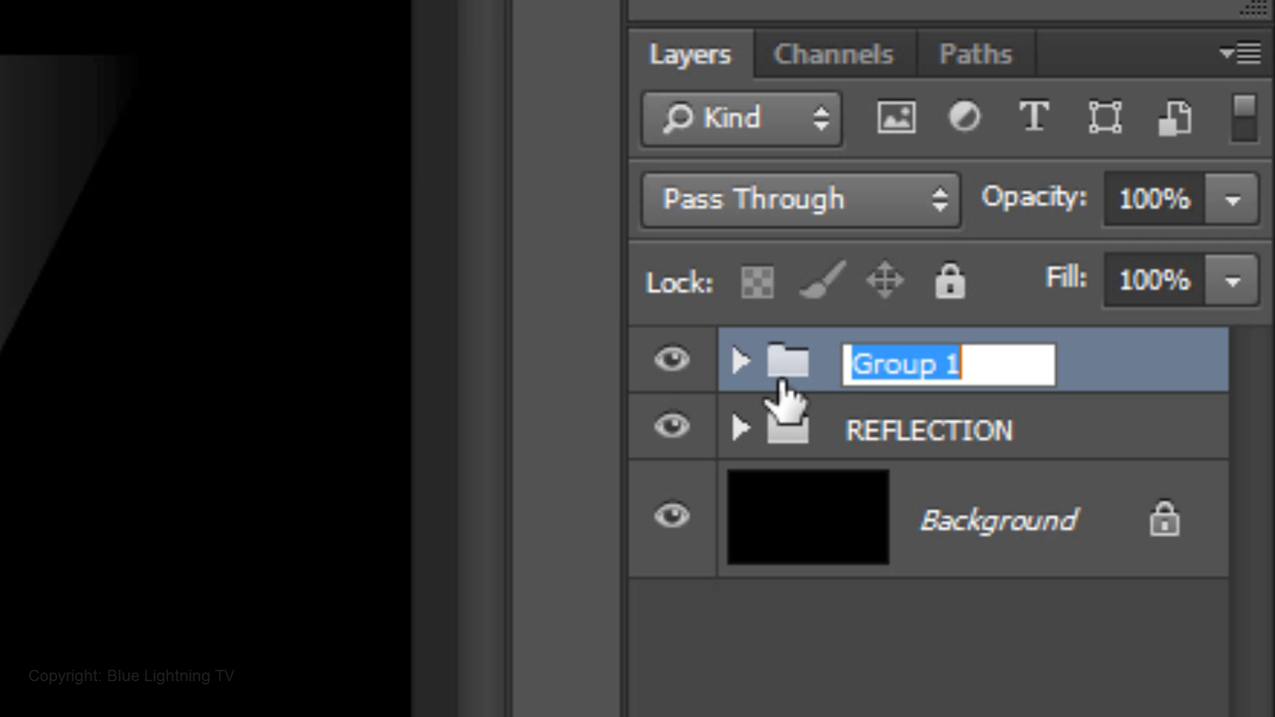
{"action": "type", "text": "TEXT"}
{"action": "key", "text": "Return"}
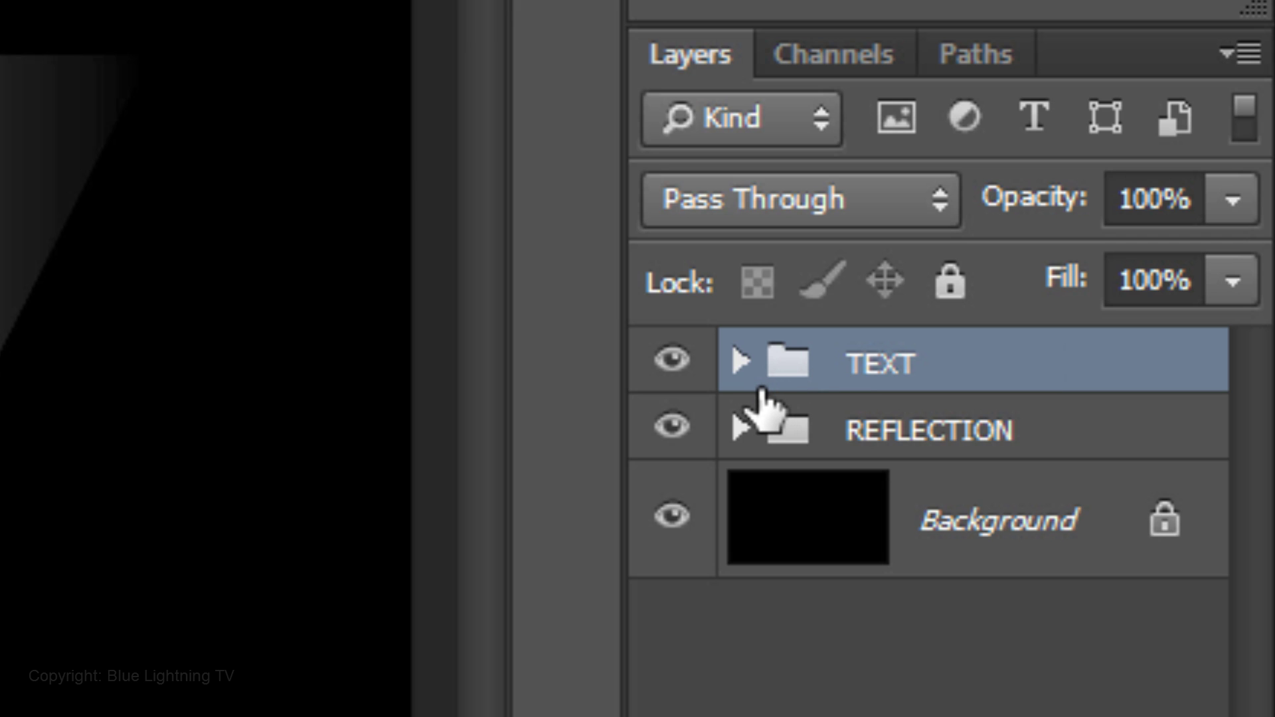
Flip the REFLECTION group vertically and move it straight down until it meets the baseline of the upright letters
{"action": "left_click", "coordinate": [814, 433]}
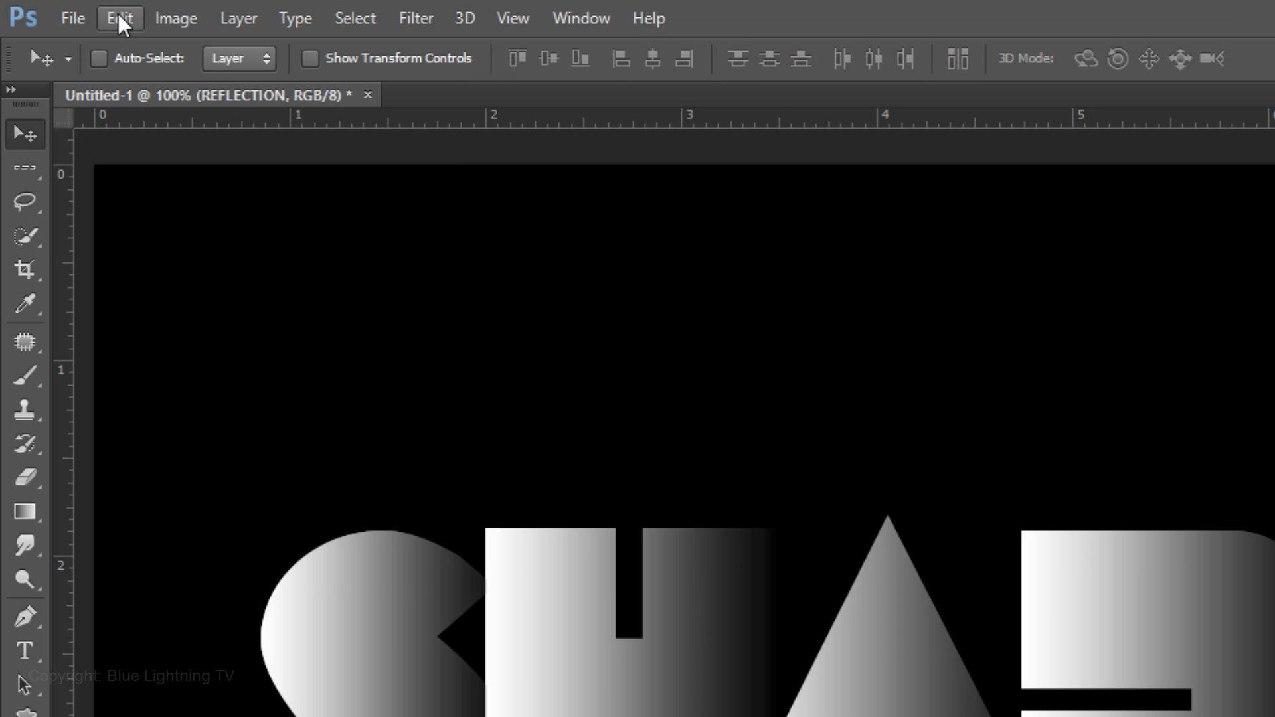
{"action": "left_click", "coordinate": [118, 18]}
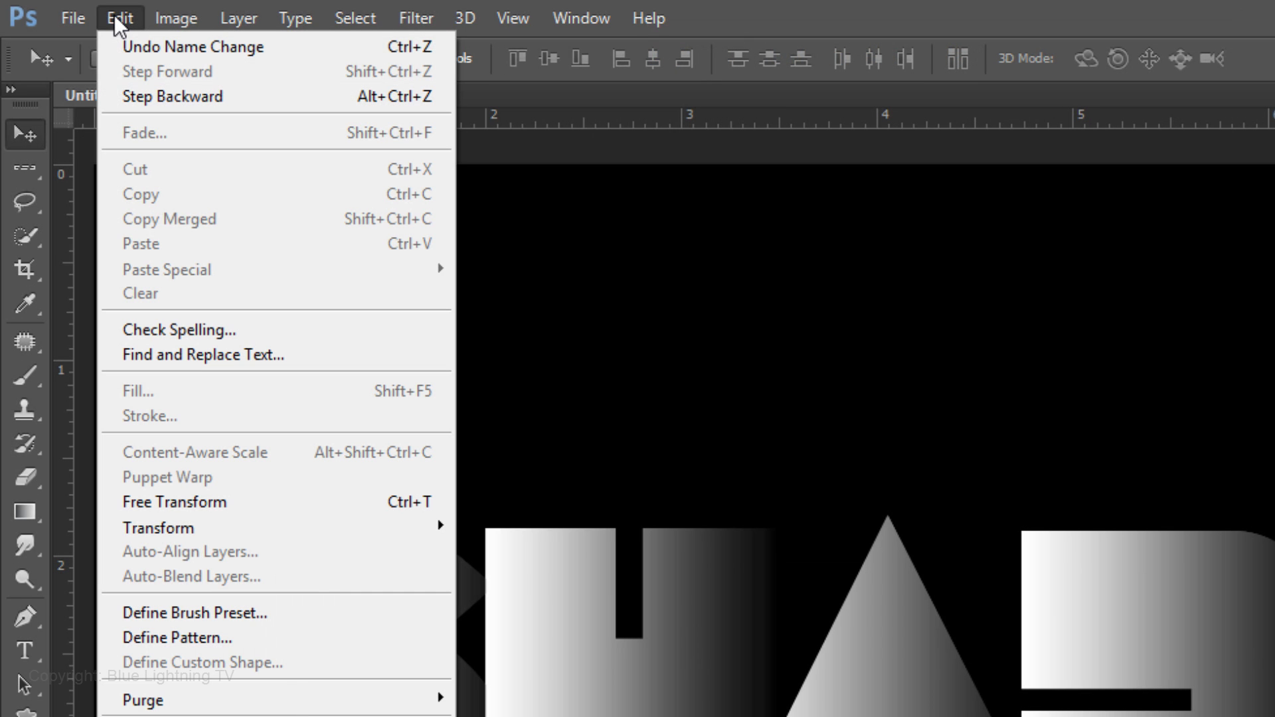
{"action": "mouse_move", "coordinate": [213, 529]}
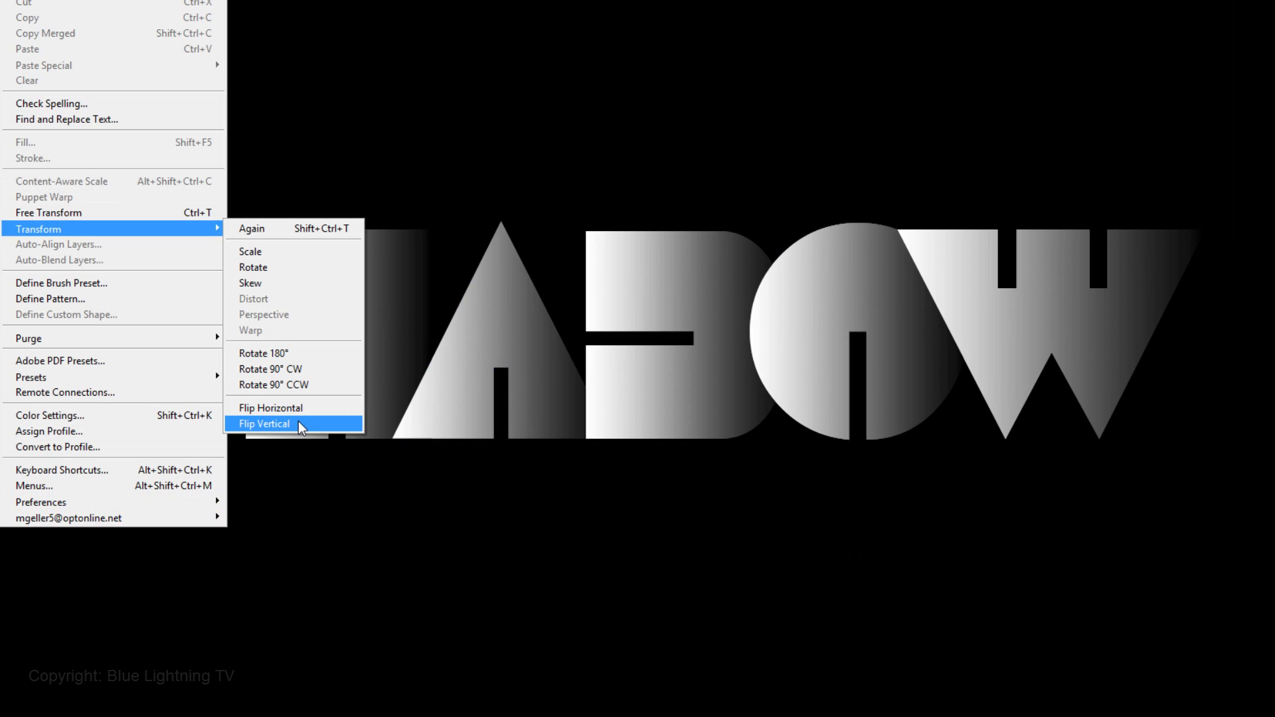
{"action": "left_click", "coordinate": [638, 528]}
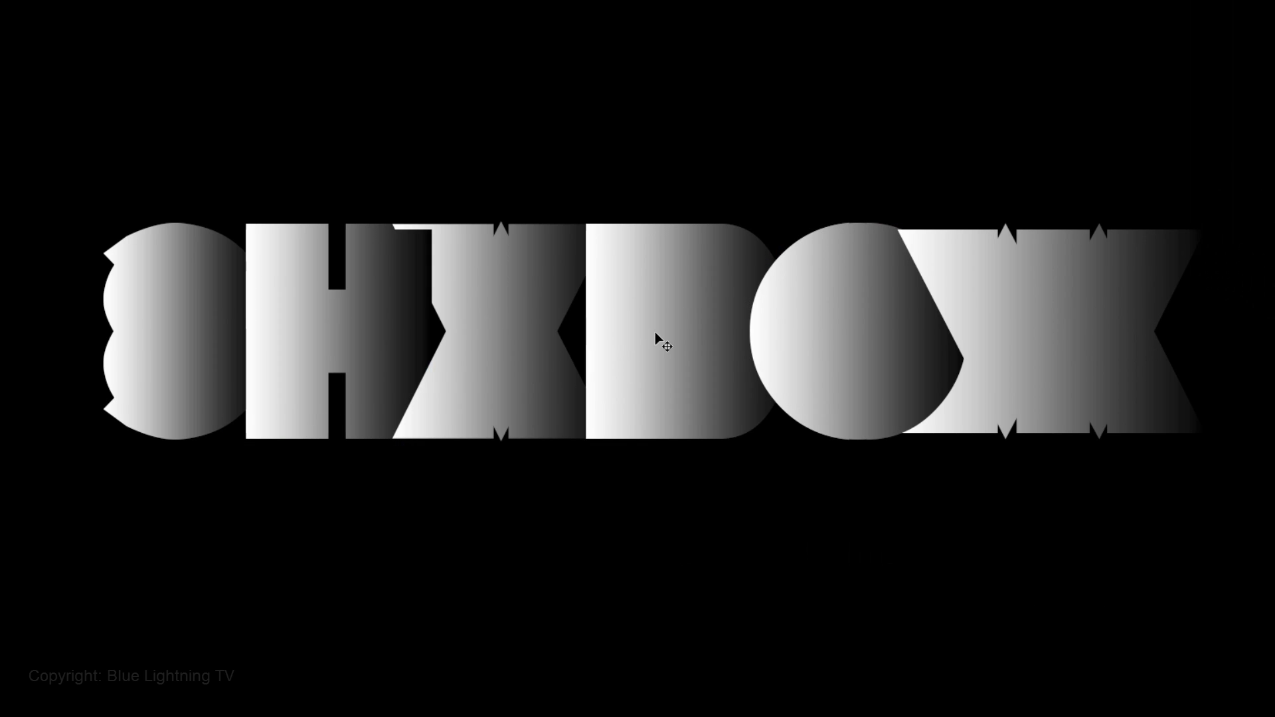
{"action": "left_click_drag", "start_coordinate": [658, 338], "coordinate": [630, 551]}
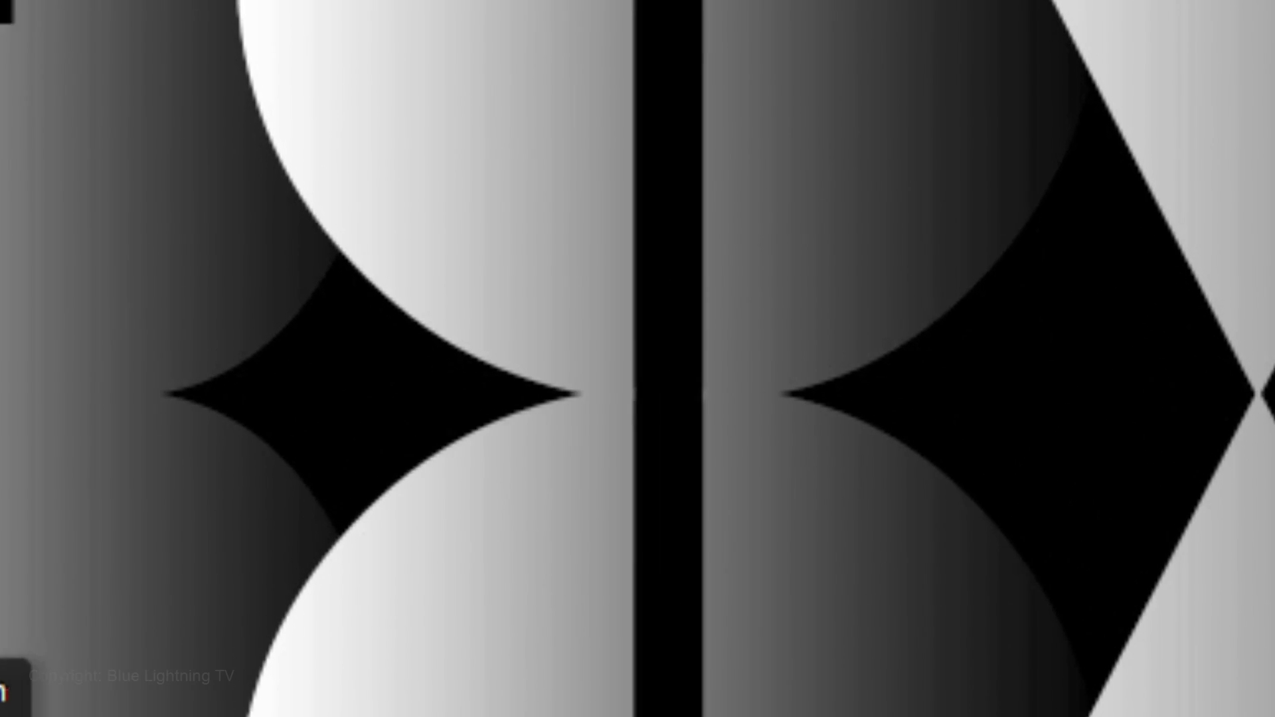
{"action": "left_click_drag", "start_coordinate": [0, 698], "coordinate": [0, 710]}
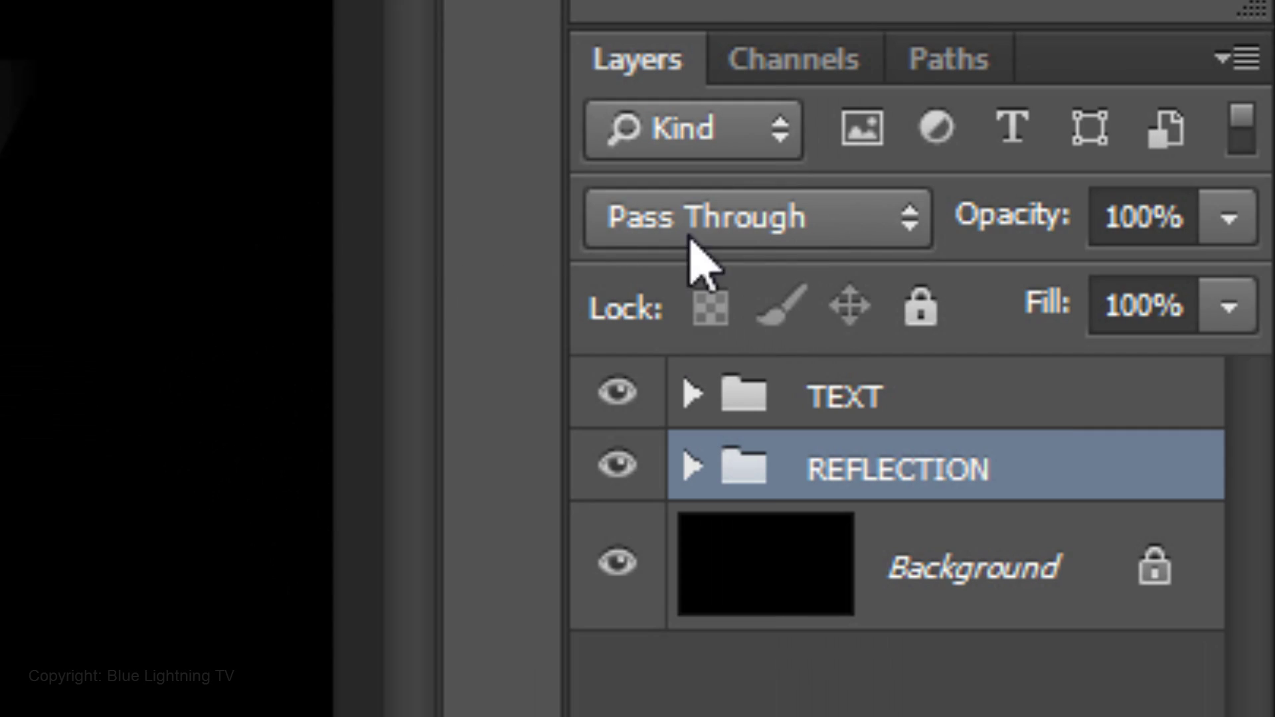
Set the REFLECTION group's opacity to 25% and add a layer mask to it
{"action": "left_click", "coordinate": [1169, 219]}
{"action": "key", "text": "BackSpace"}
{"action": "key", "text": "BackSpace"}
{"action": "key", "text": "BackSpace"}
{"action": "key", "text": "BackSpace"}
{"action": "type", "text": "25"}
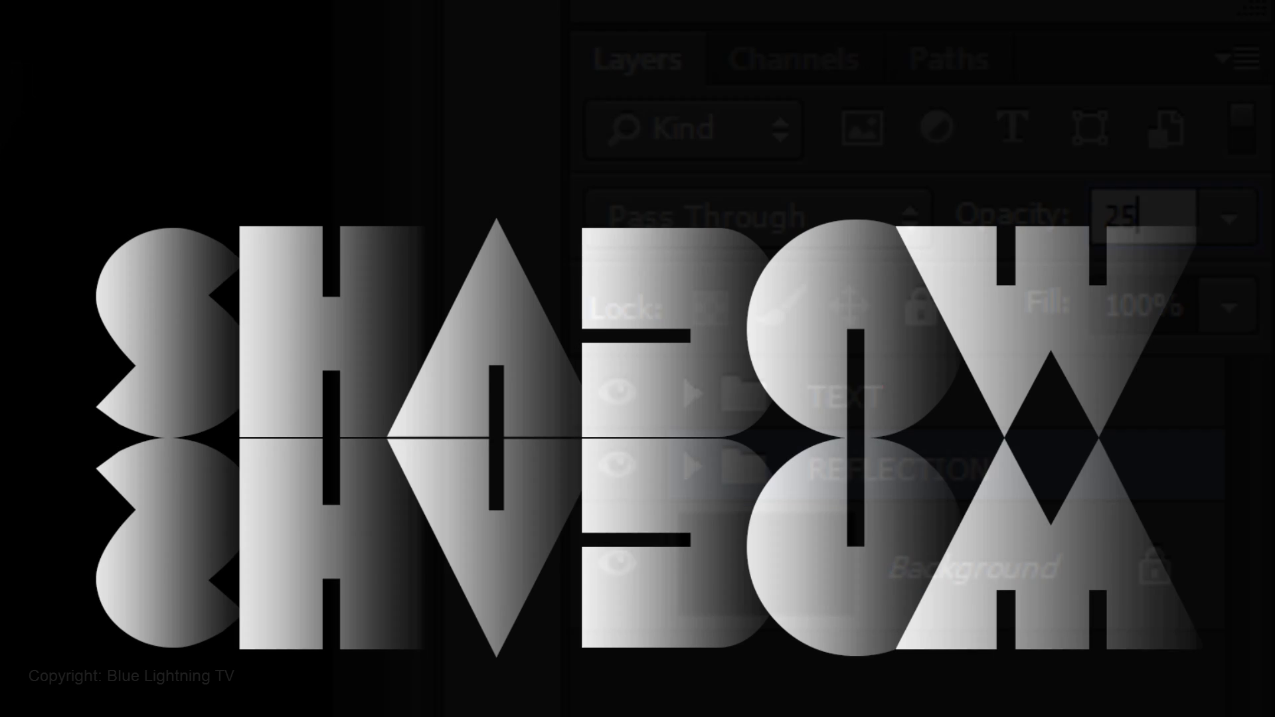
{"action": "key", "text": "Return"}
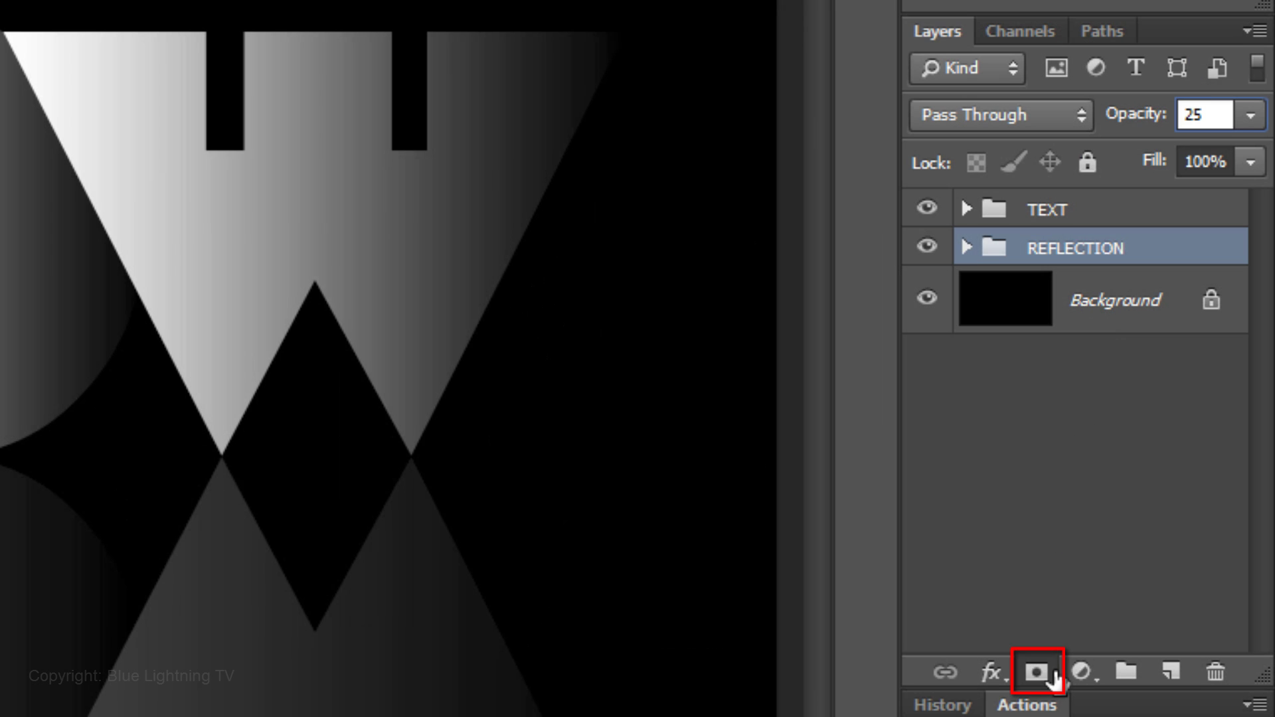
{"action": "left_click", "coordinate": [1054, 678]}
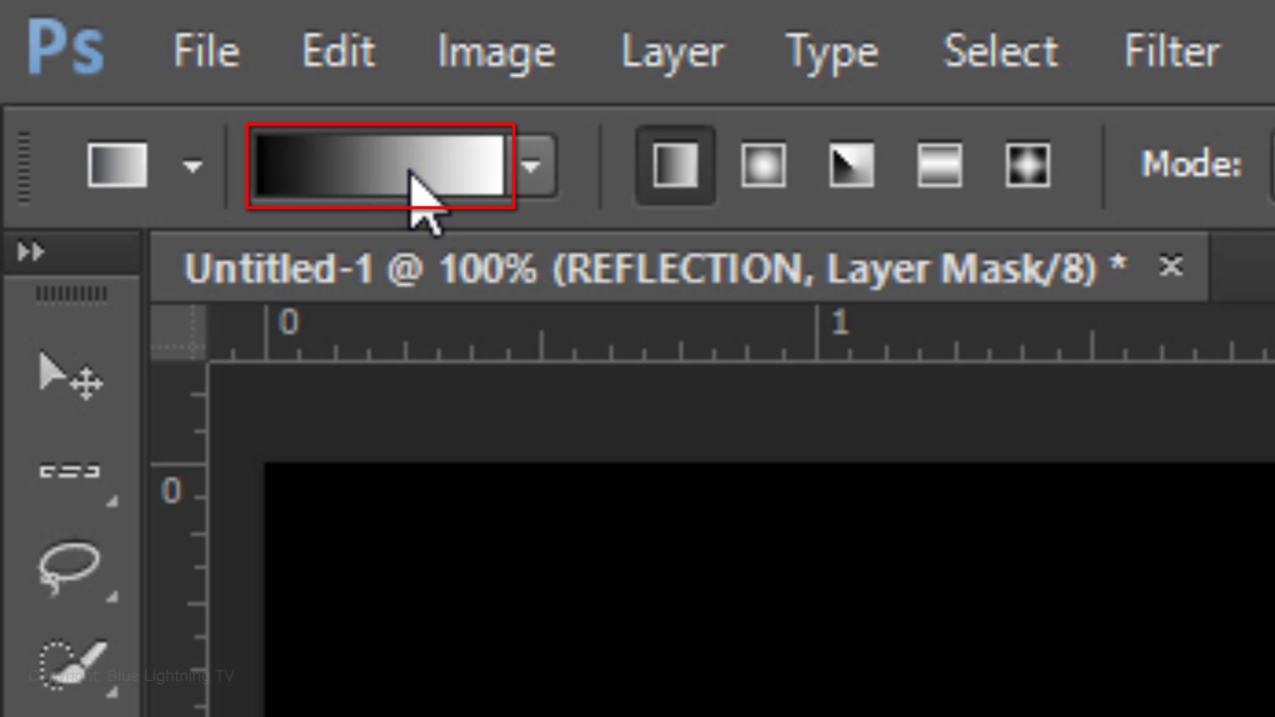
Change the Black, White gradient's black stop to 333 and draw the gradient vertically on the mask from the reflection's bottom up to the letters' baseline
{"action": "left_click", "coordinate": [411, 174]}
{"action": "left_click", "coordinate": [394, 502]}
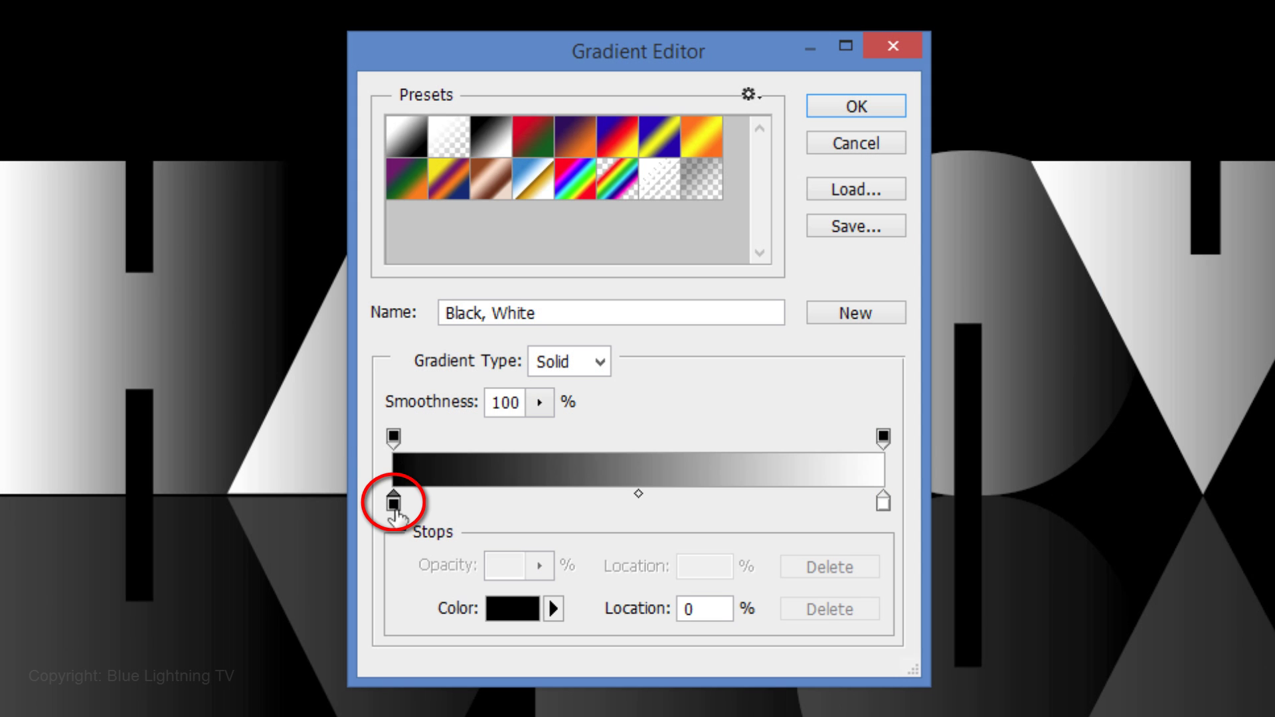
{"action": "left_click", "coordinate": [394, 506]}
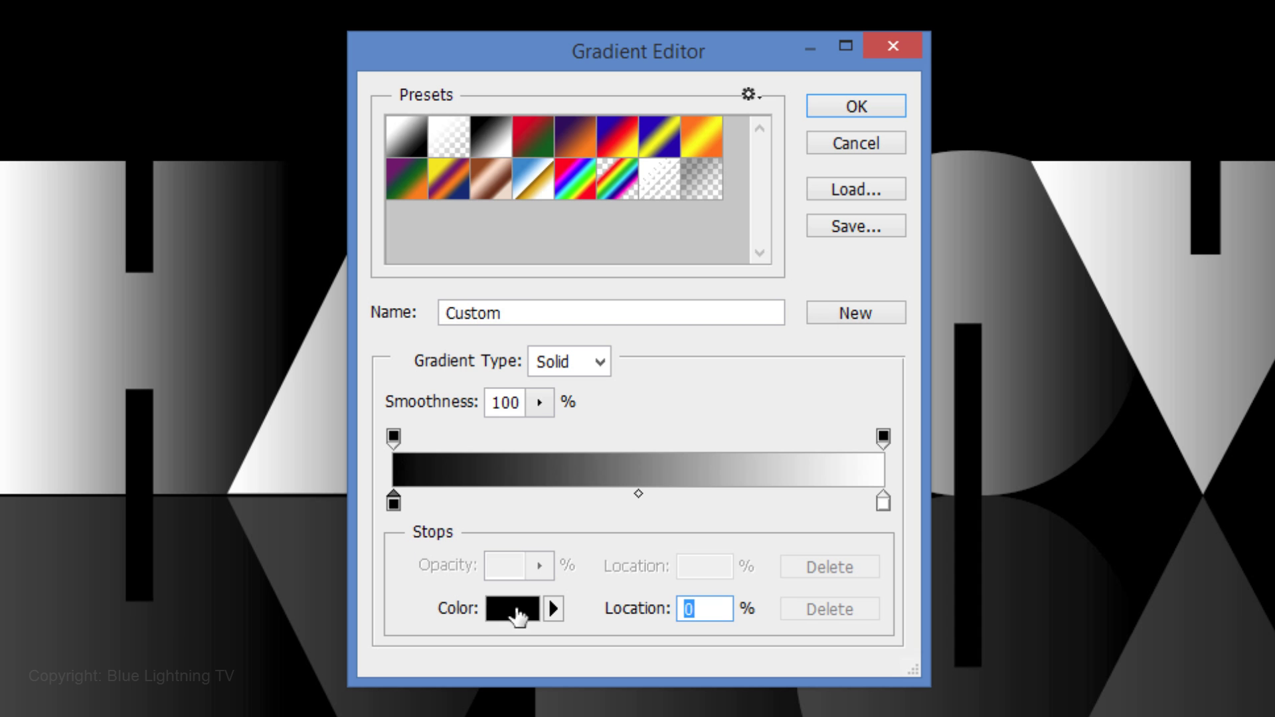
{"action": "left_click", "coordinate": [518, 611]}
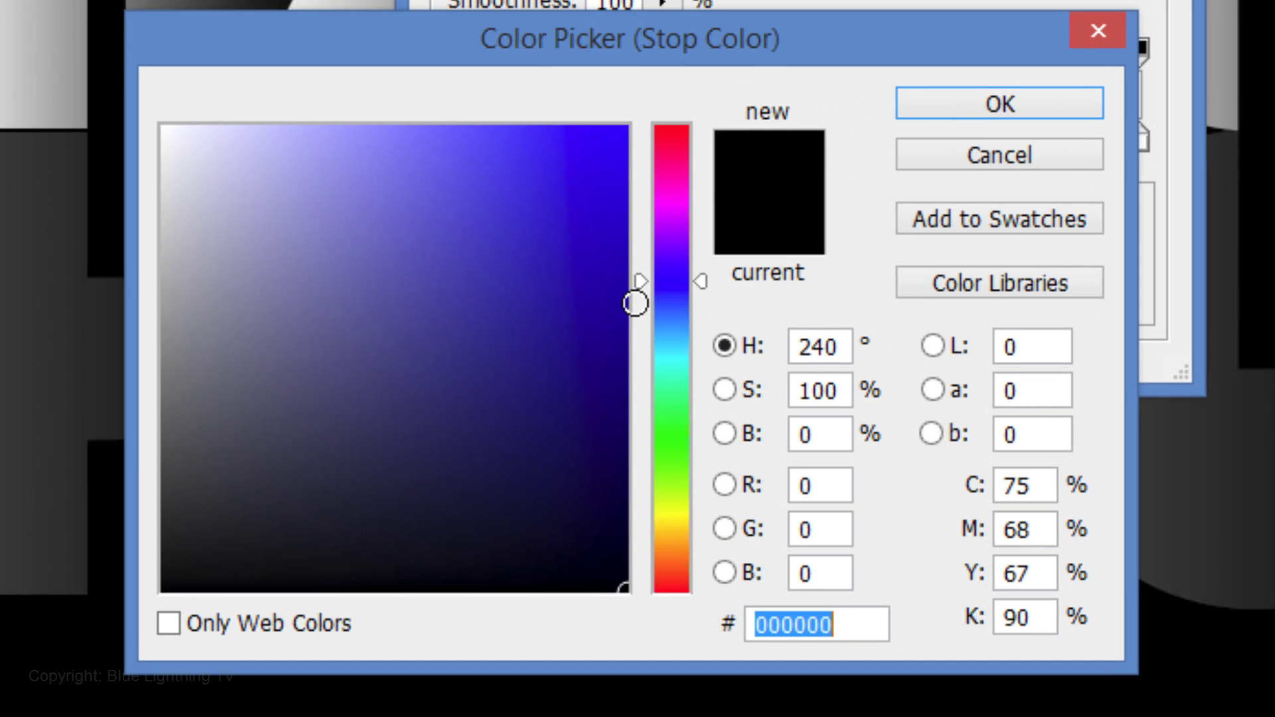
{"action": "type", "text": "333"}
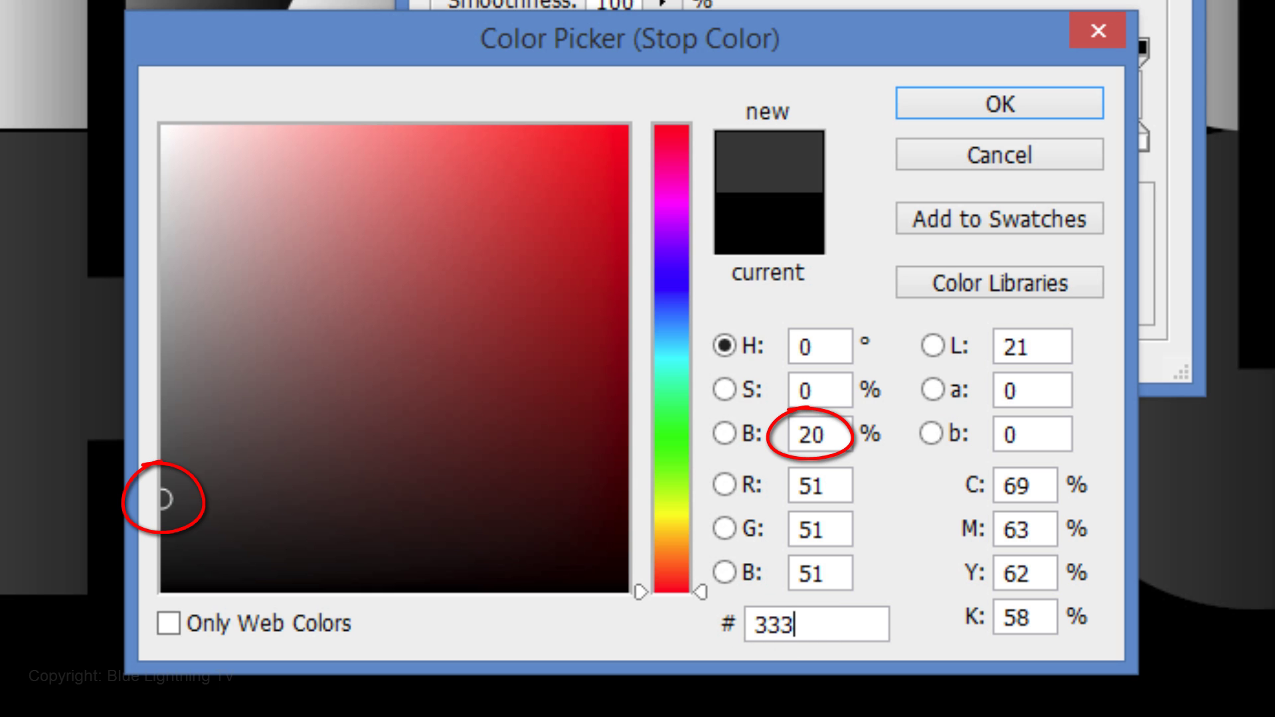
{"action": "left_click", "coordinate": [994, 104]}
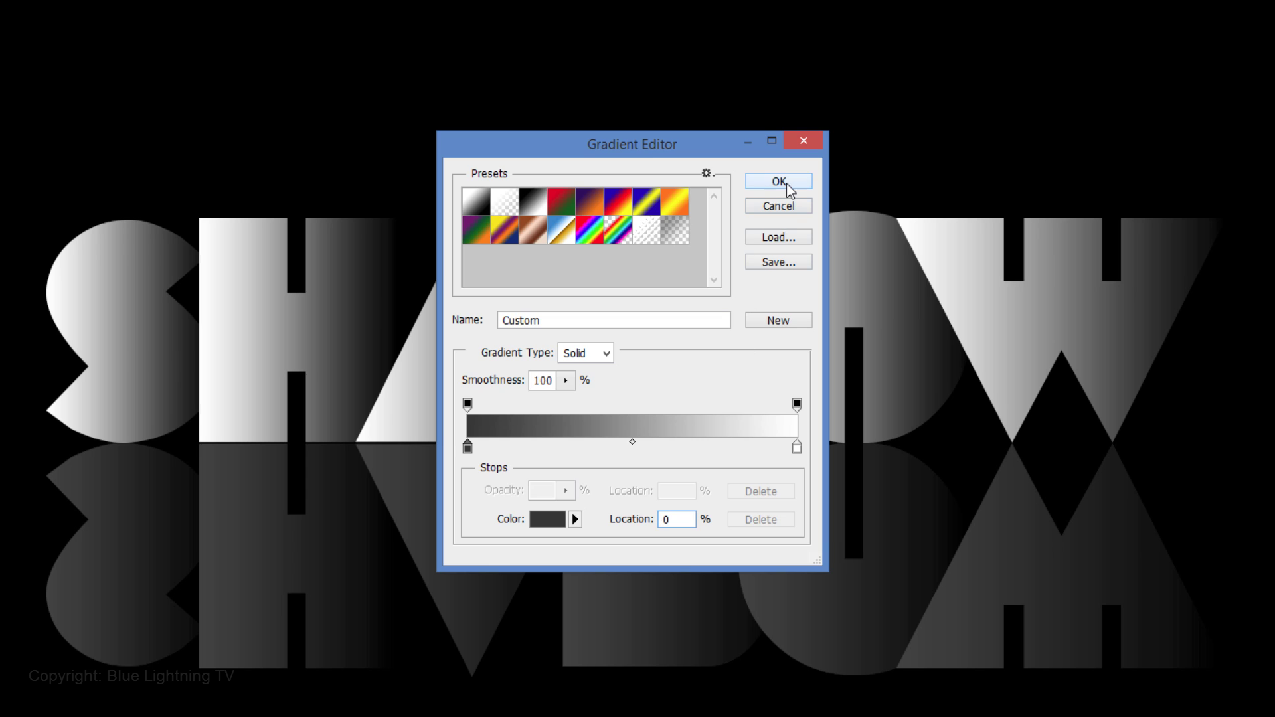
{"action": "left_click", "coordinate": [785, 185]}
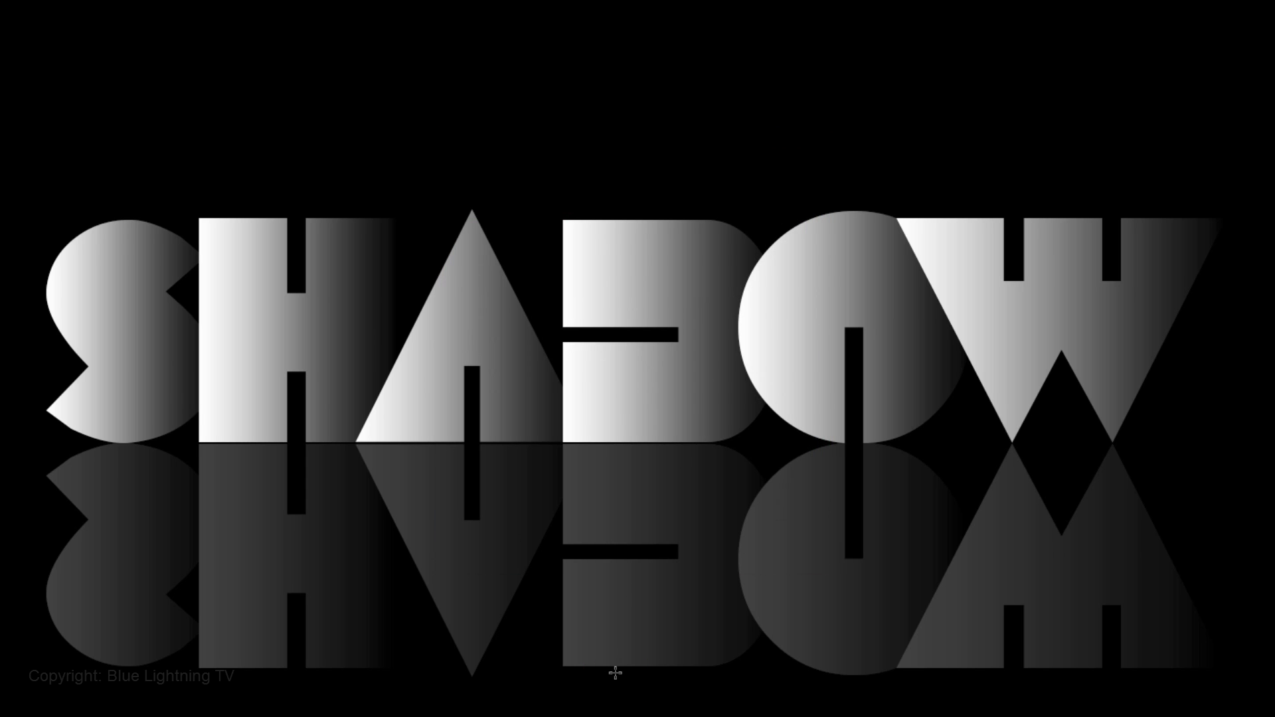
{"action": "key", "text": "shift"}
{"action": "left_click_drag", "start_coordinate": [617, 459], "coordinate": [620, 453]}
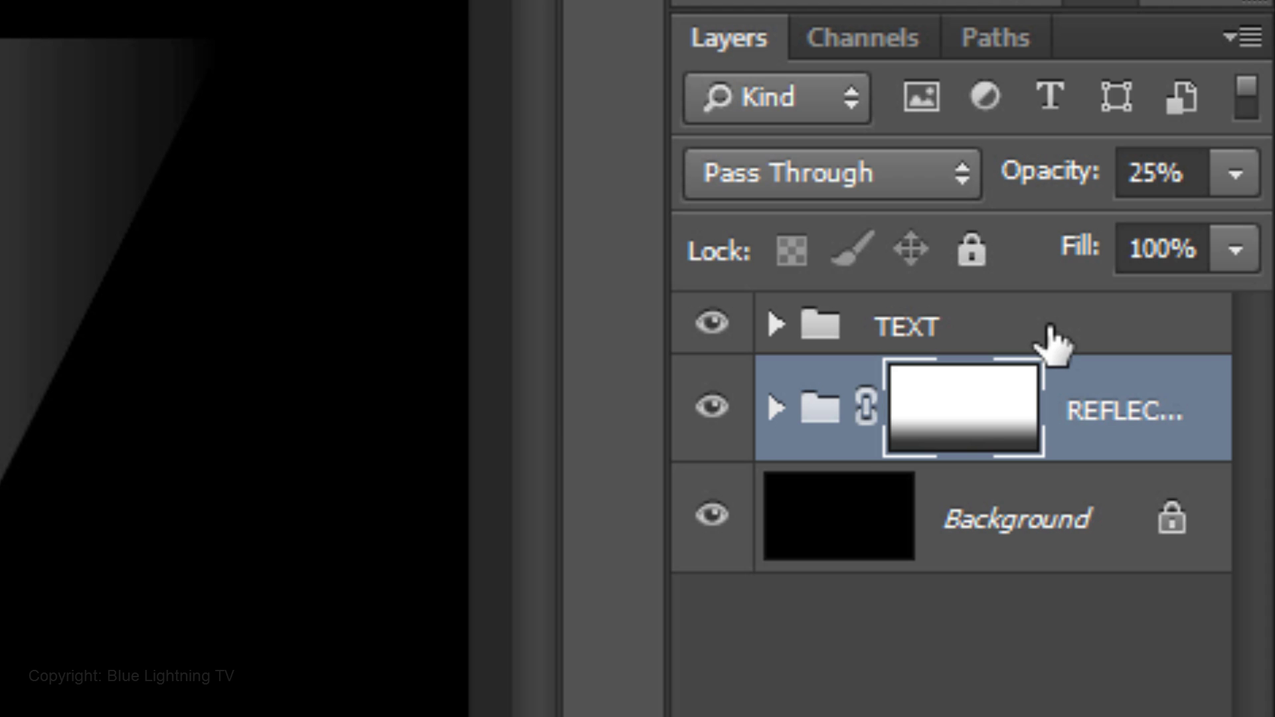
Add the text THE above SHADOW in 53 pt Nova Light Ultra SSi, stacked over the TEXT group
{"action": "left_click", "coordinate": [1051, 333]}
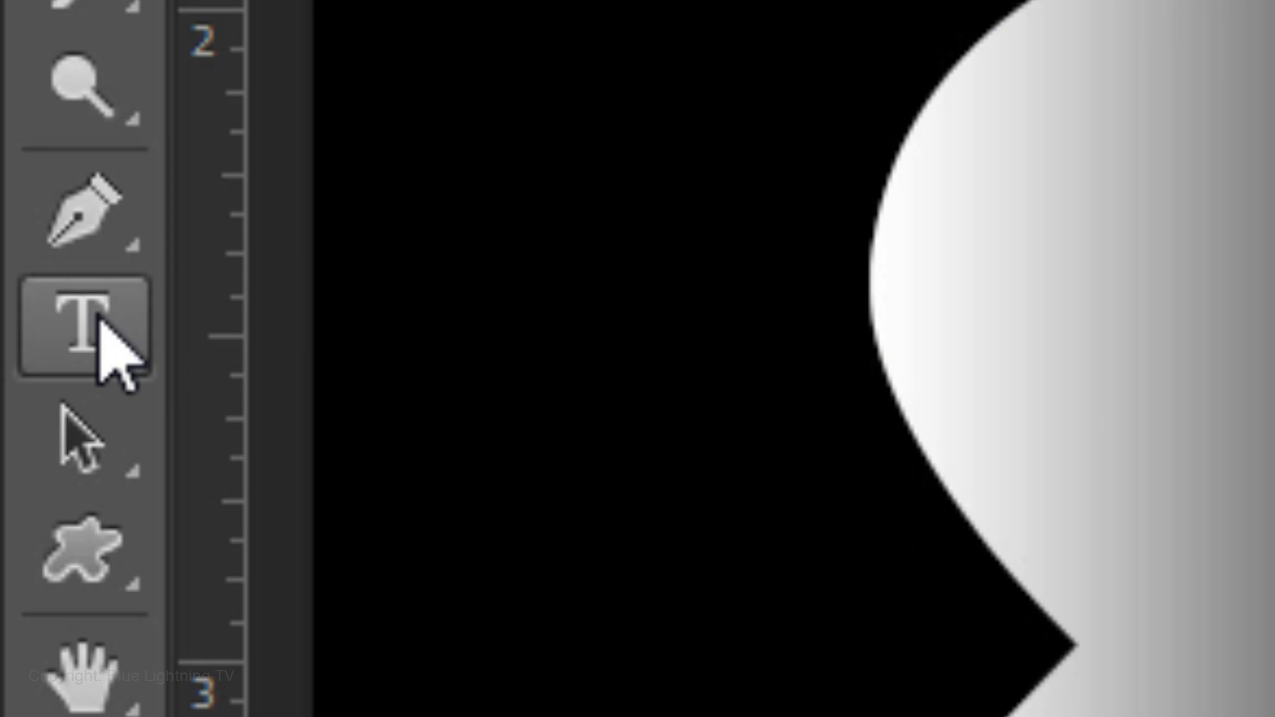
{"action": "left_click_drag", "start_coordinate": [100, 322], "coordinate": [461, 312]}
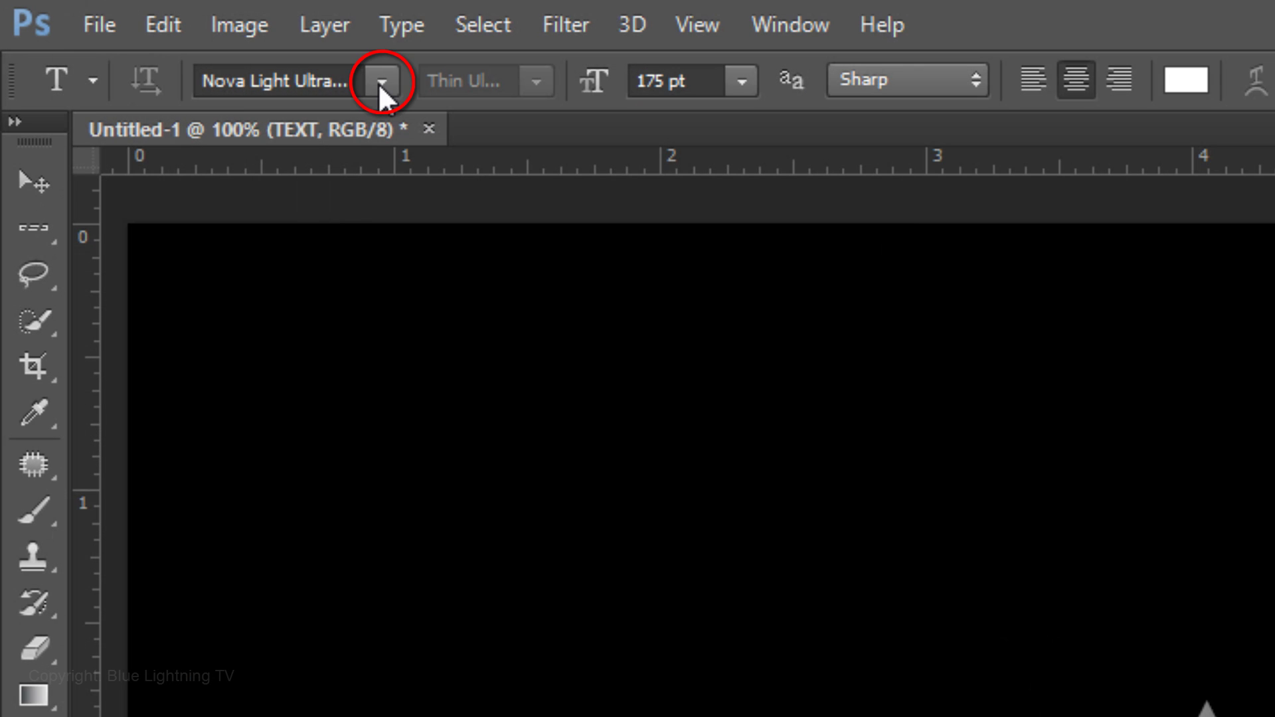
{"action": "left_click", "coordinate": [380, 84]}
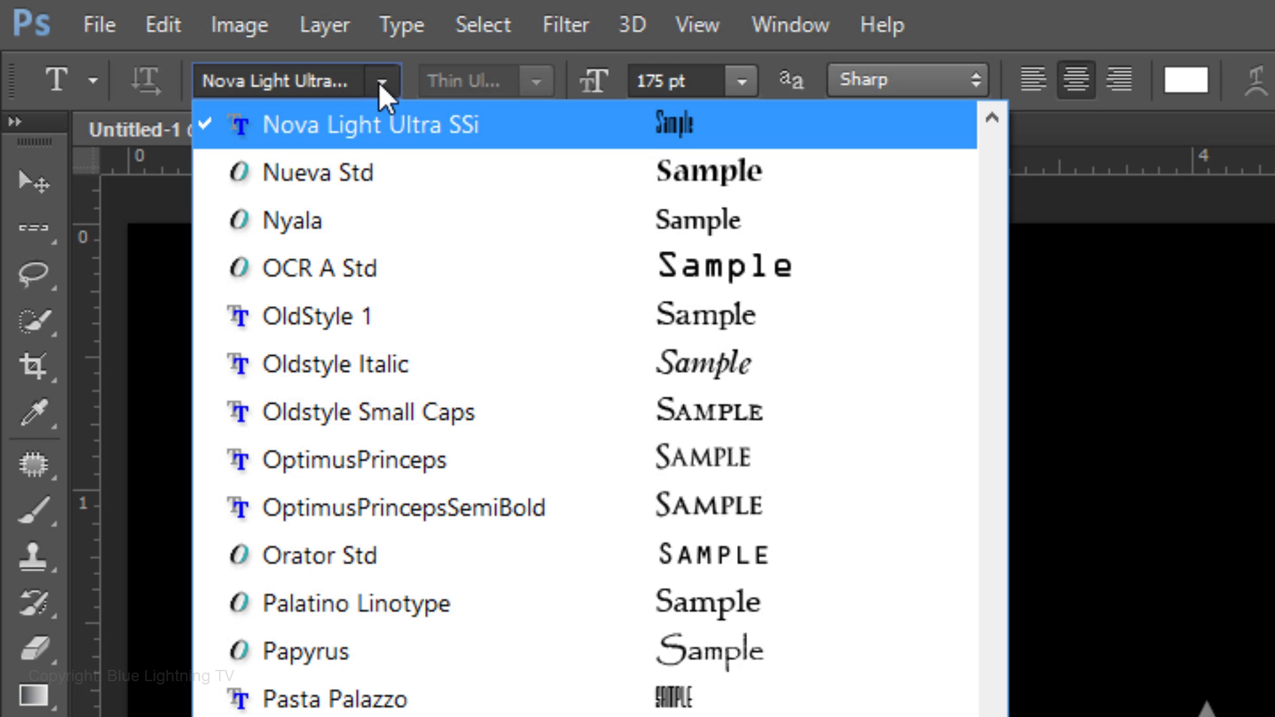
{"action": "left_click", "coordinate": [383, 81]}
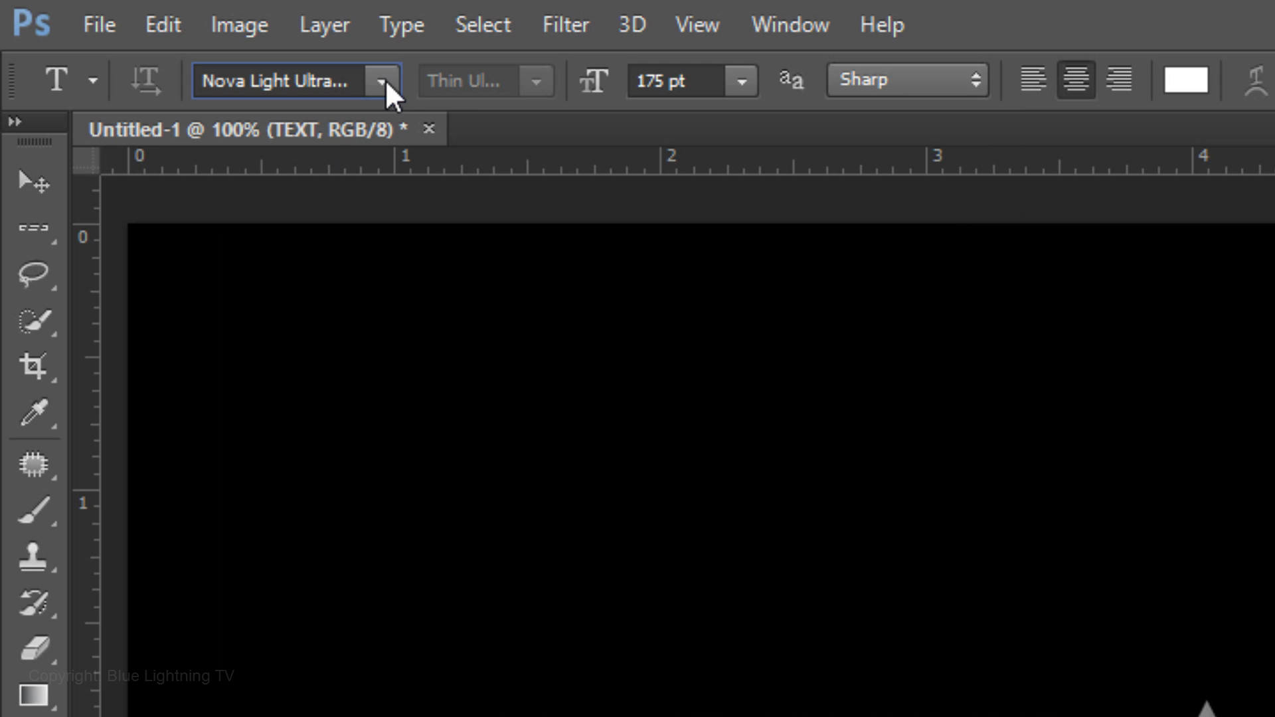
{"action": "double_click", "coordinate": [655, 81]}
{"action": "type", "text": "53"}
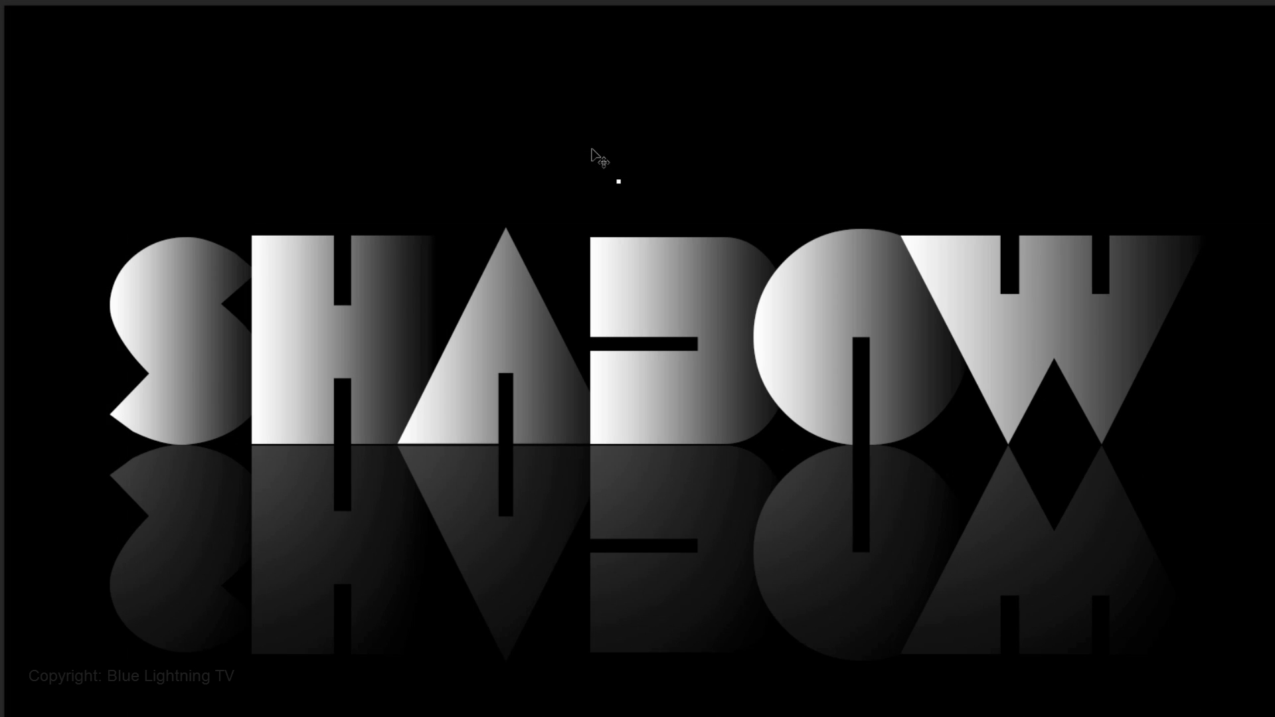
{"action": "type", "text": "THE"}
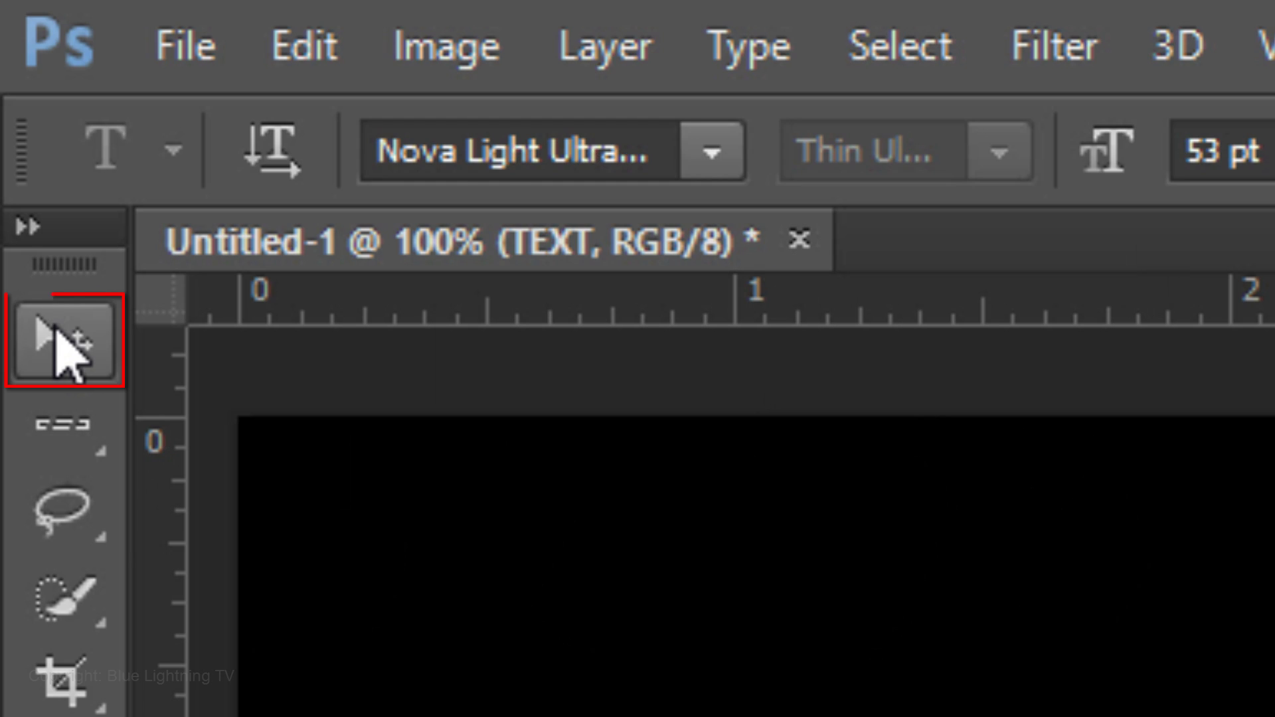
Select the entire canvas and centre the THE text horizontally on it
{"action": "left_click", "coordinate": [54, 333]}
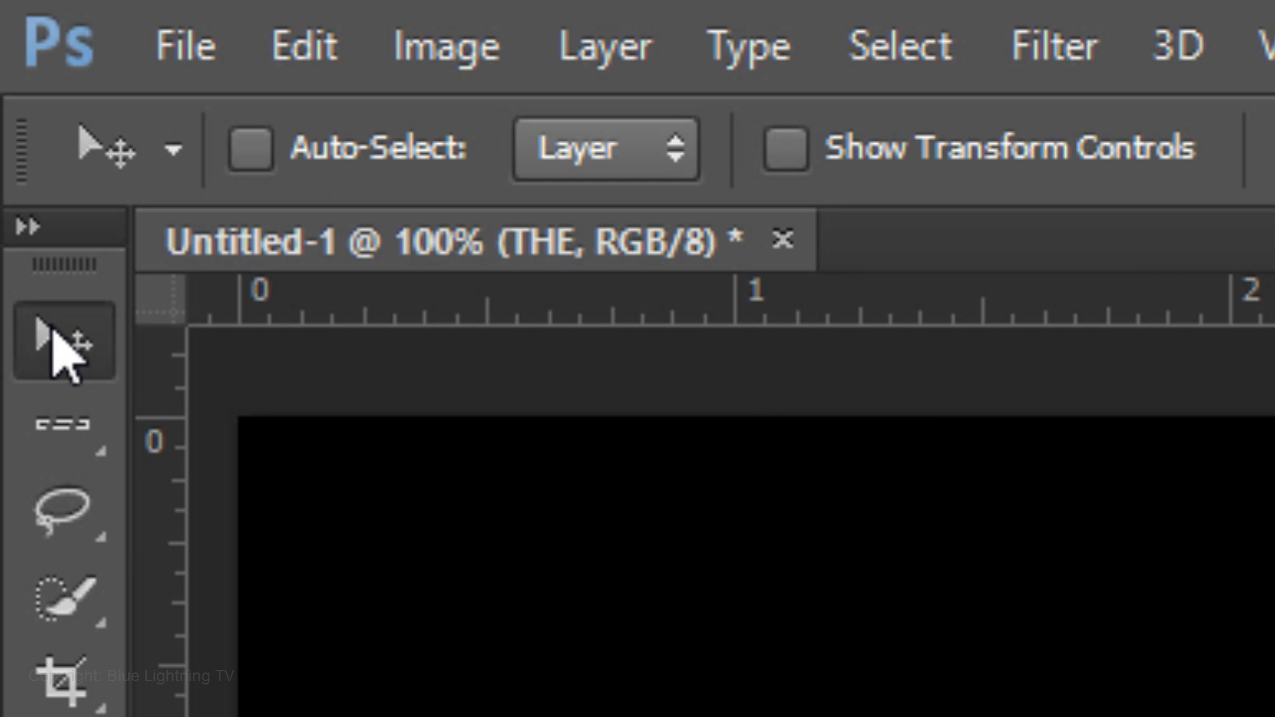
{"action": "key", "text": "ctrl+a"}
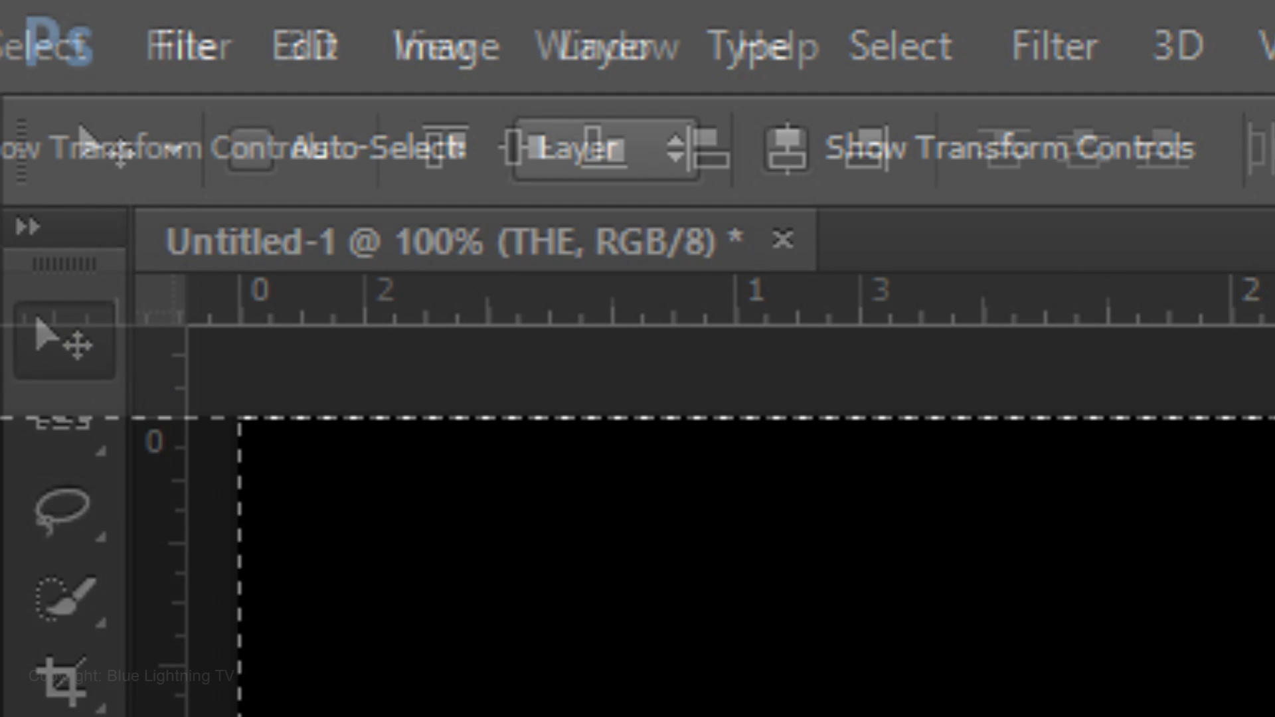
{"action": "left_click", "coordinate": [799, 149]}
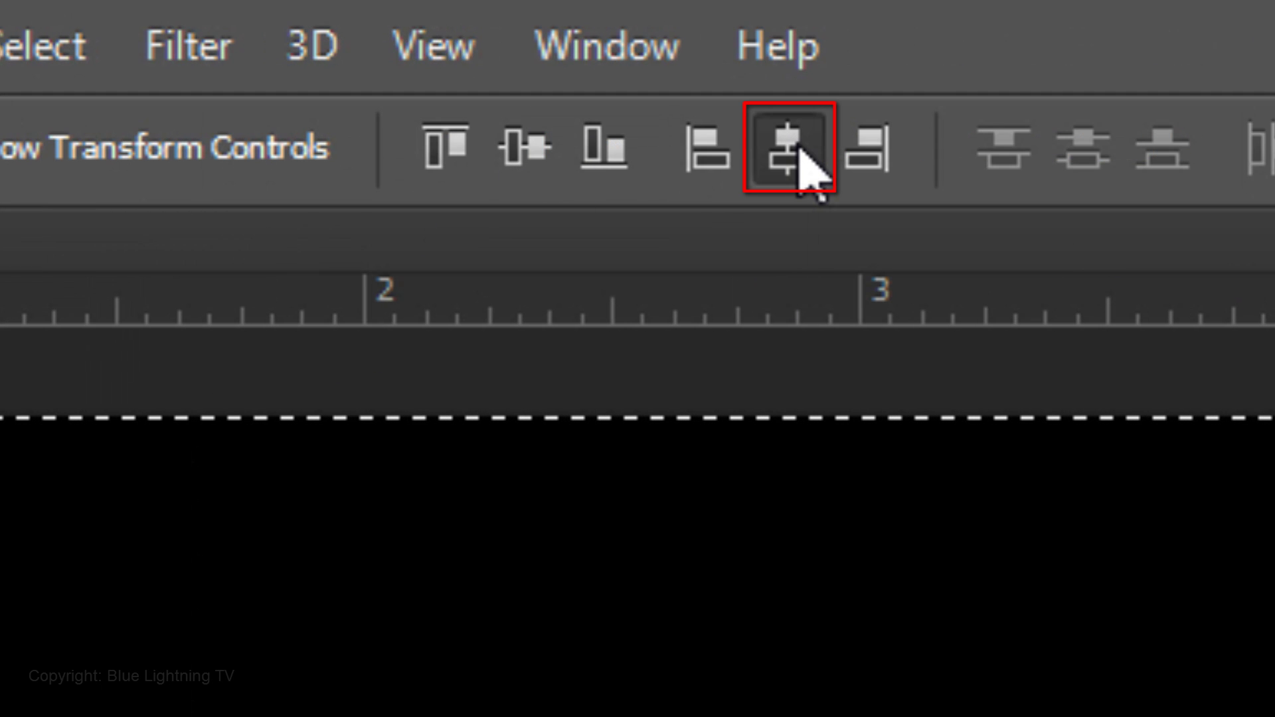